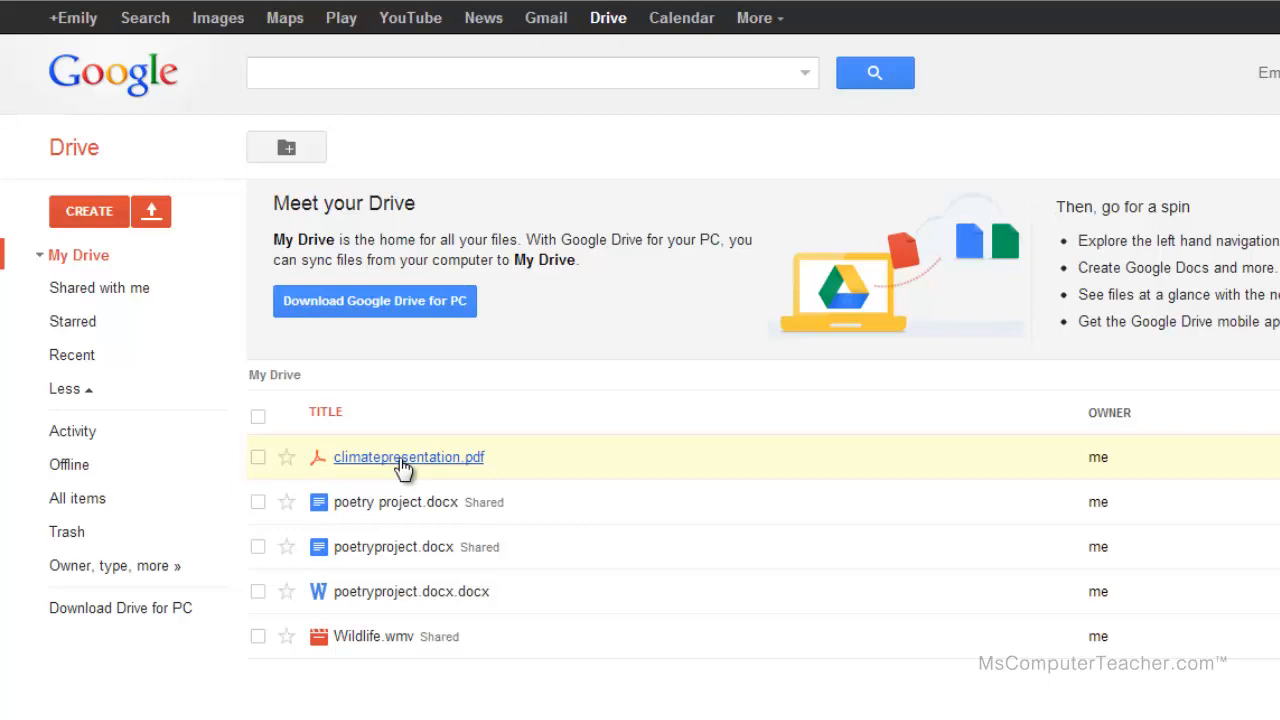
- Switch to the digital portfolio site and open the Climate Change Project page under 7th Grade
left_click(606, 14)
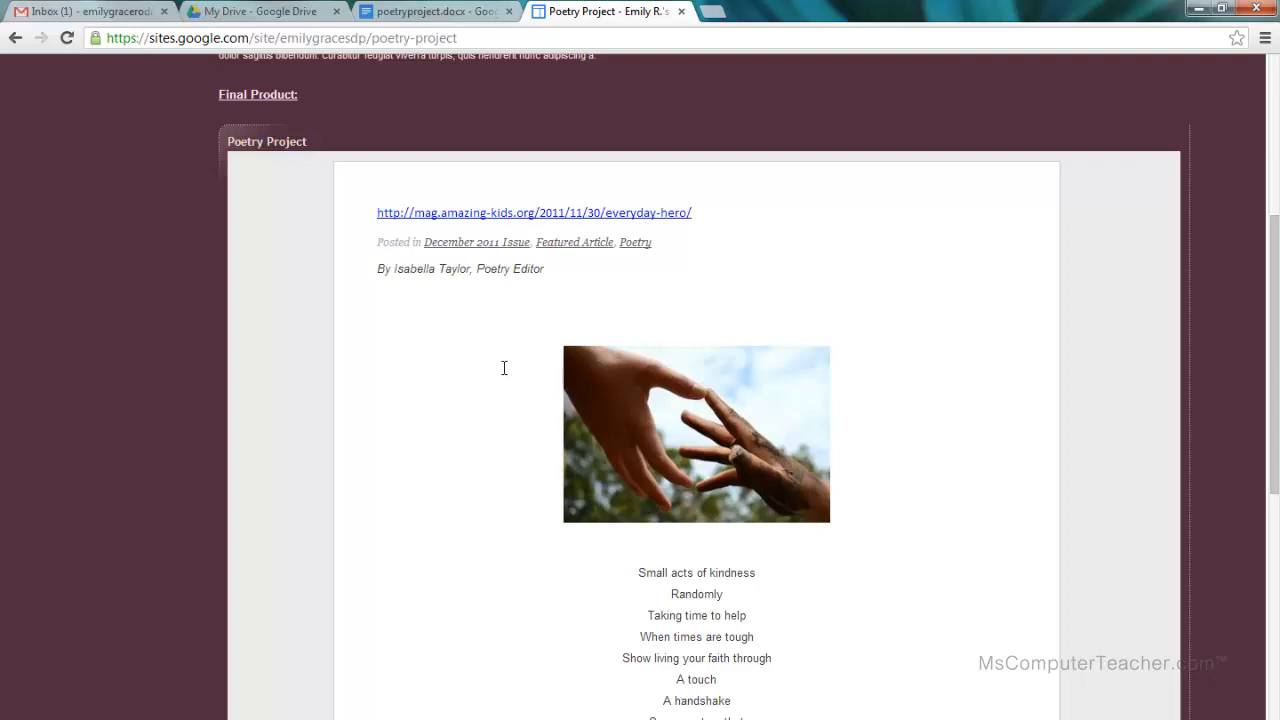
scroll(440, 443, "up", 4)
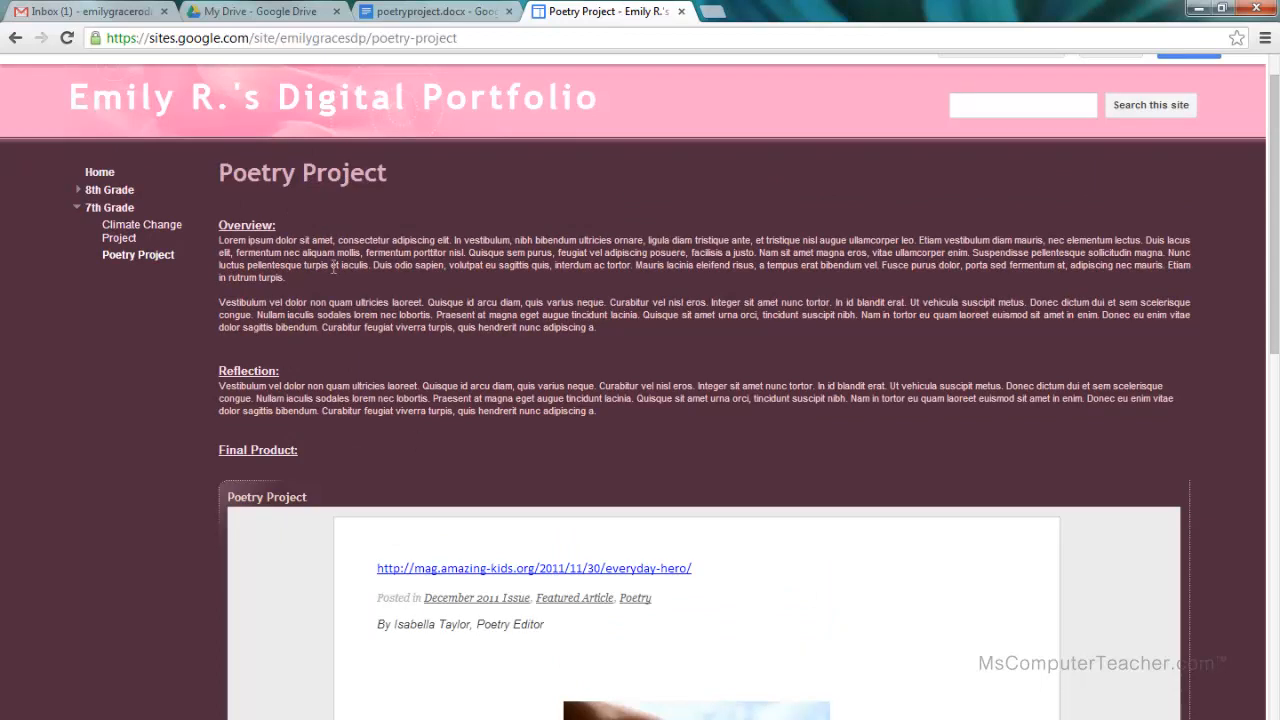
left_click(118, 233)
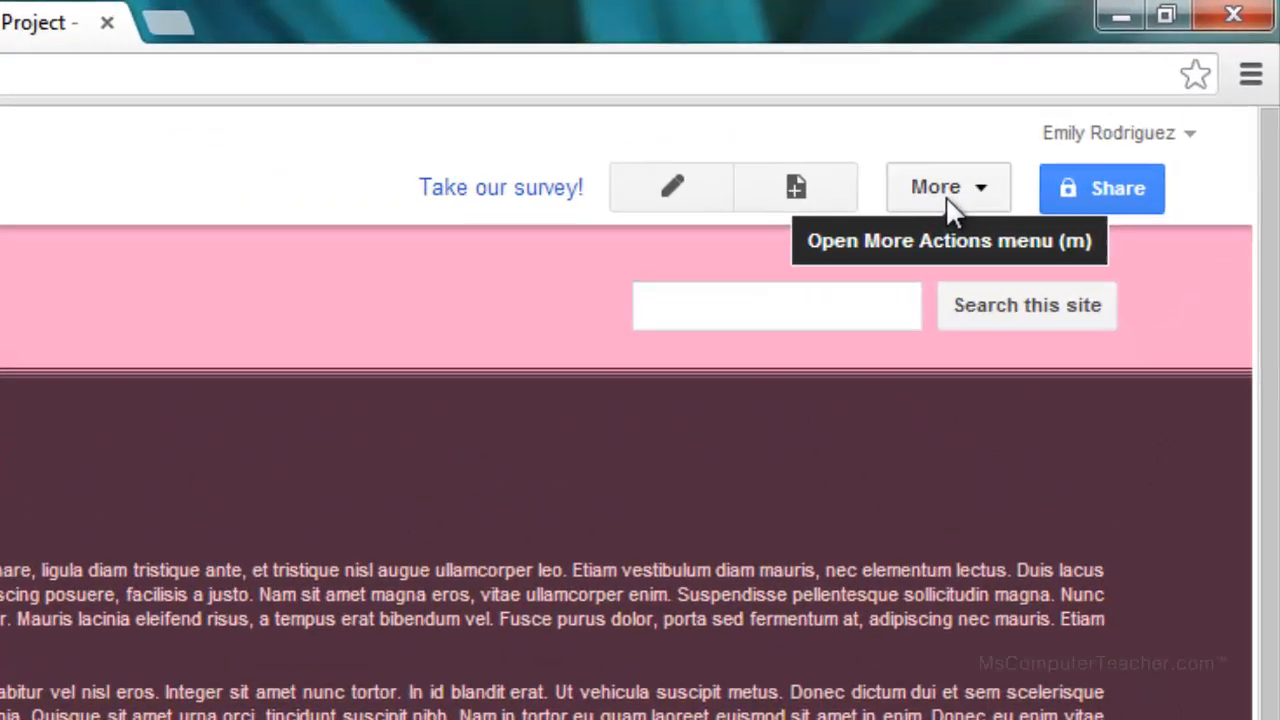
- Check that attachments are allowed in the Climate Change Project page's settings and save them
left_click(1107, 97)
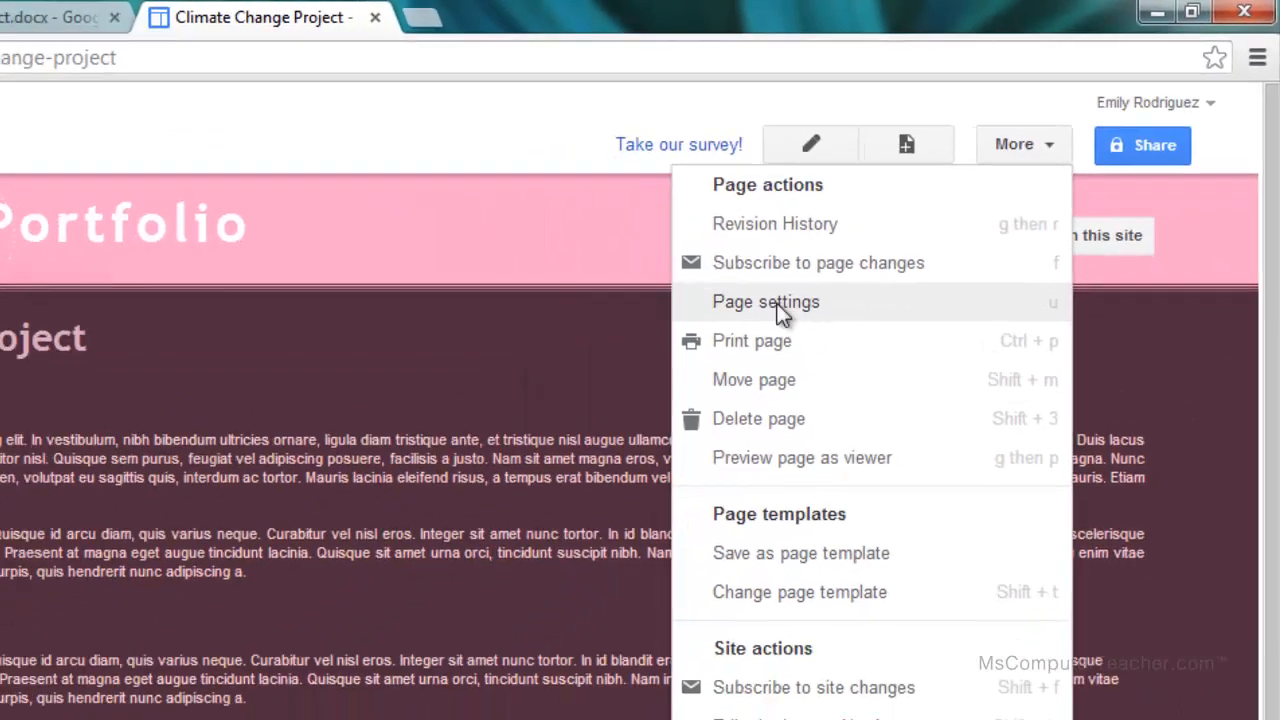
left_click(613, 391)
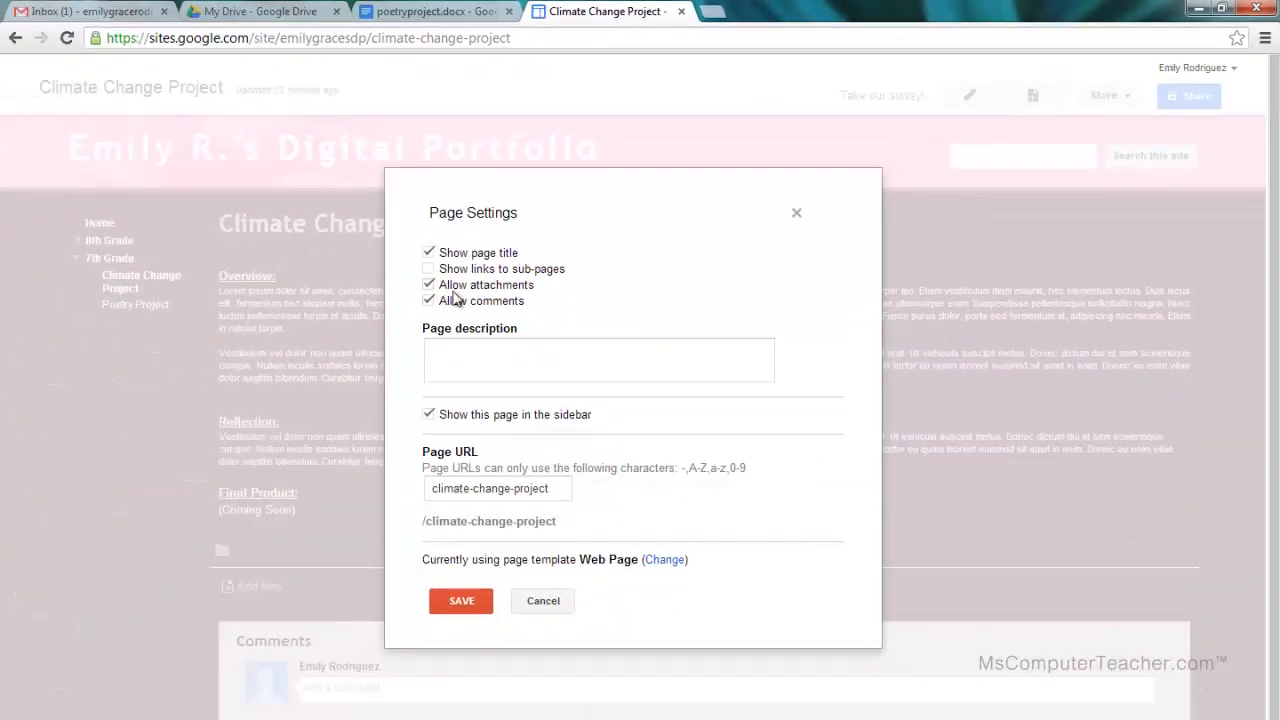
left_click(466, 604)
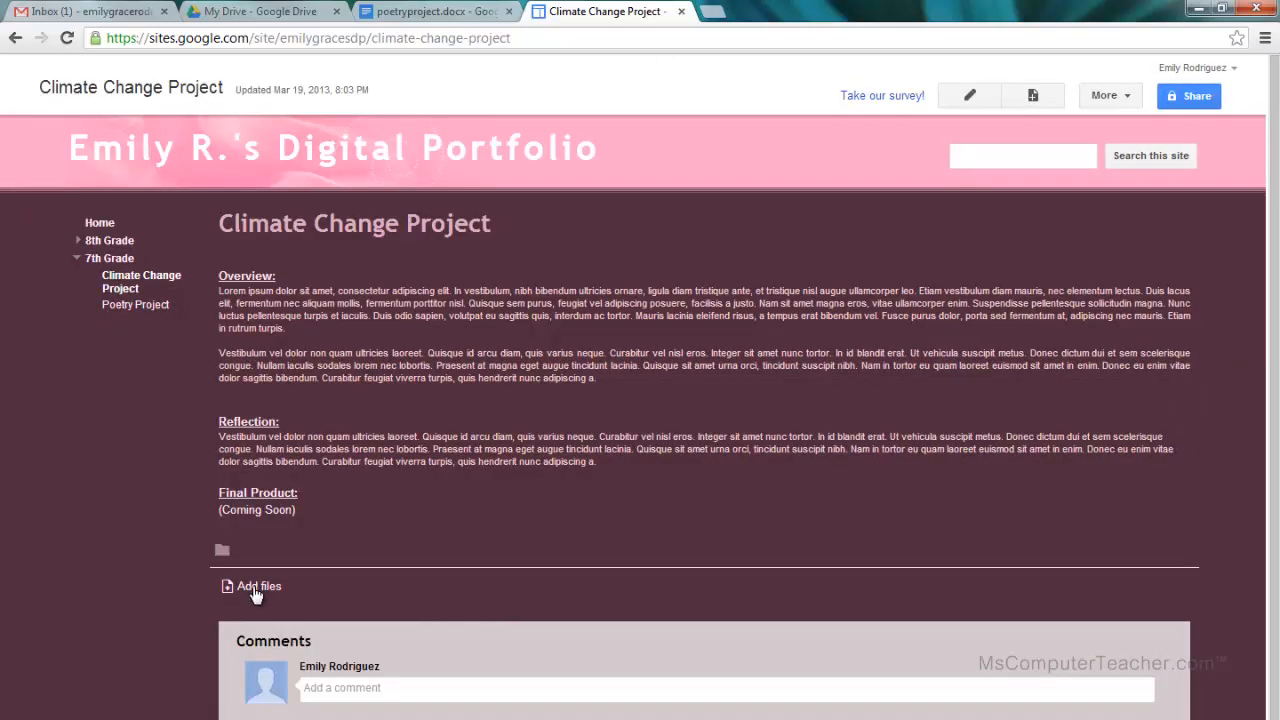
- Attach the climatepresentation PDF from the 7th-grade-work folder to the Climate Change Project page
left_click(248, 586)
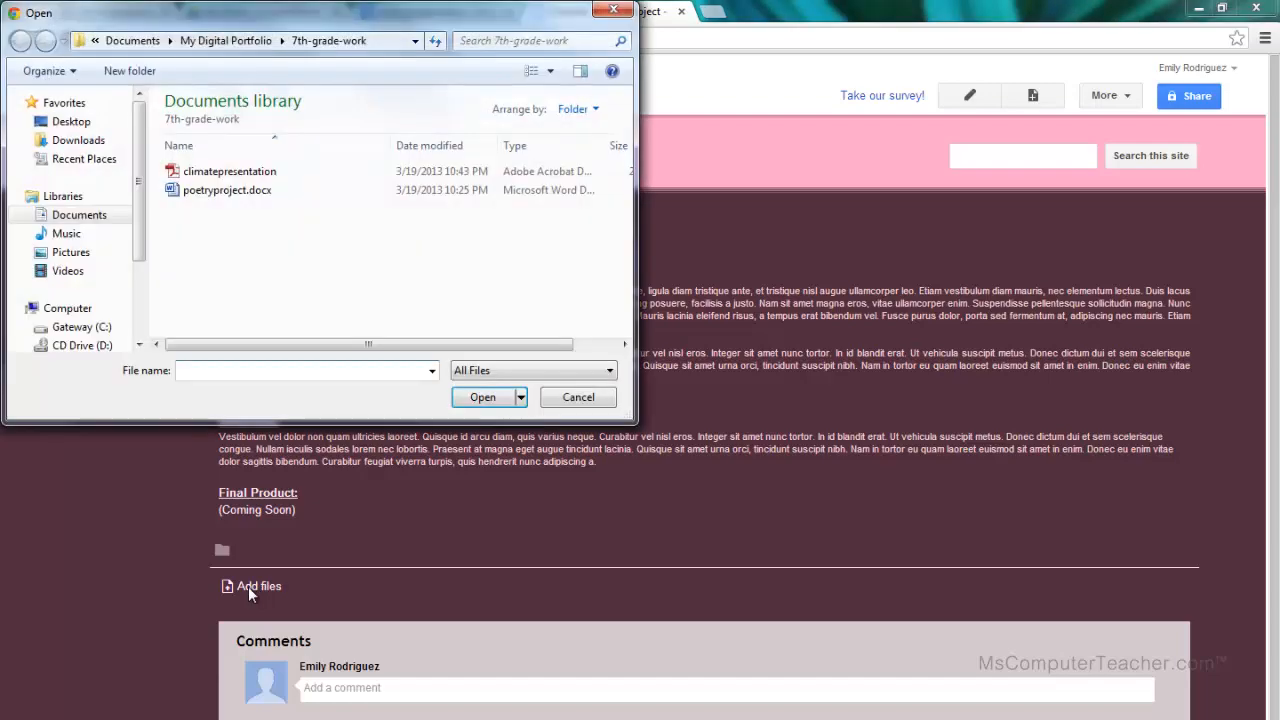
left_click(240, 172)
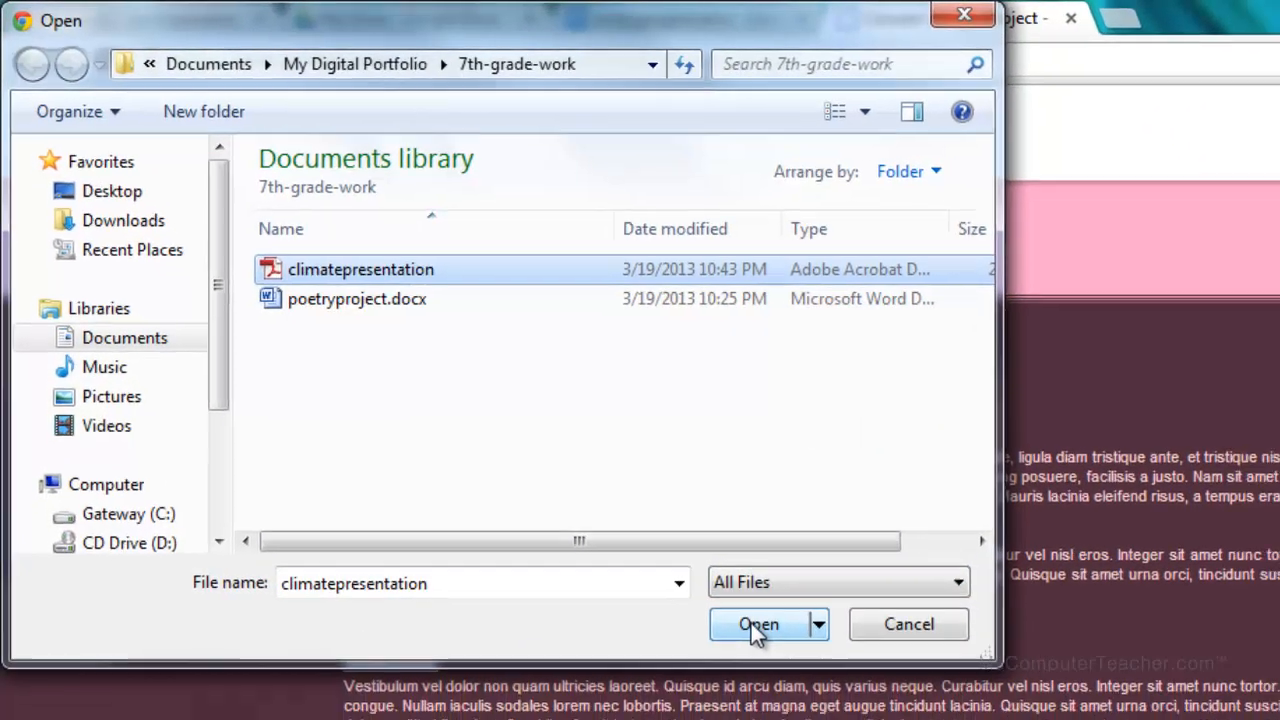
left_click(785, 650)
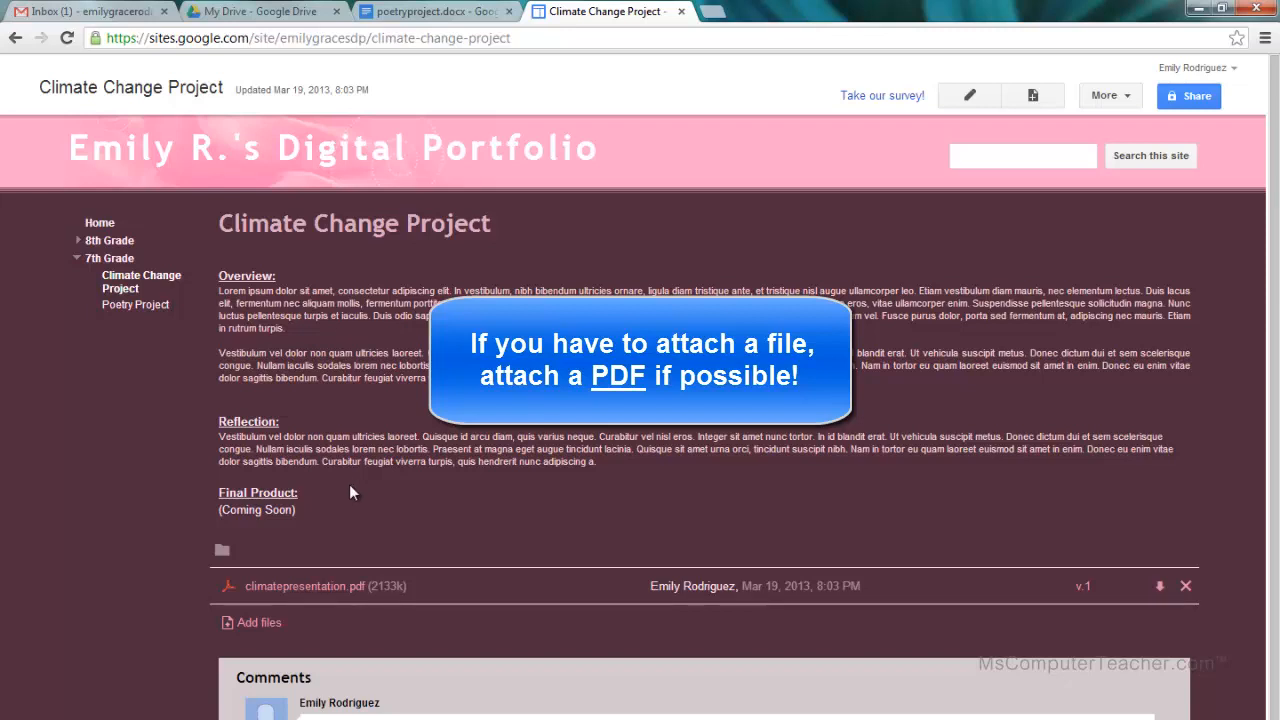
double_click(334, 587)
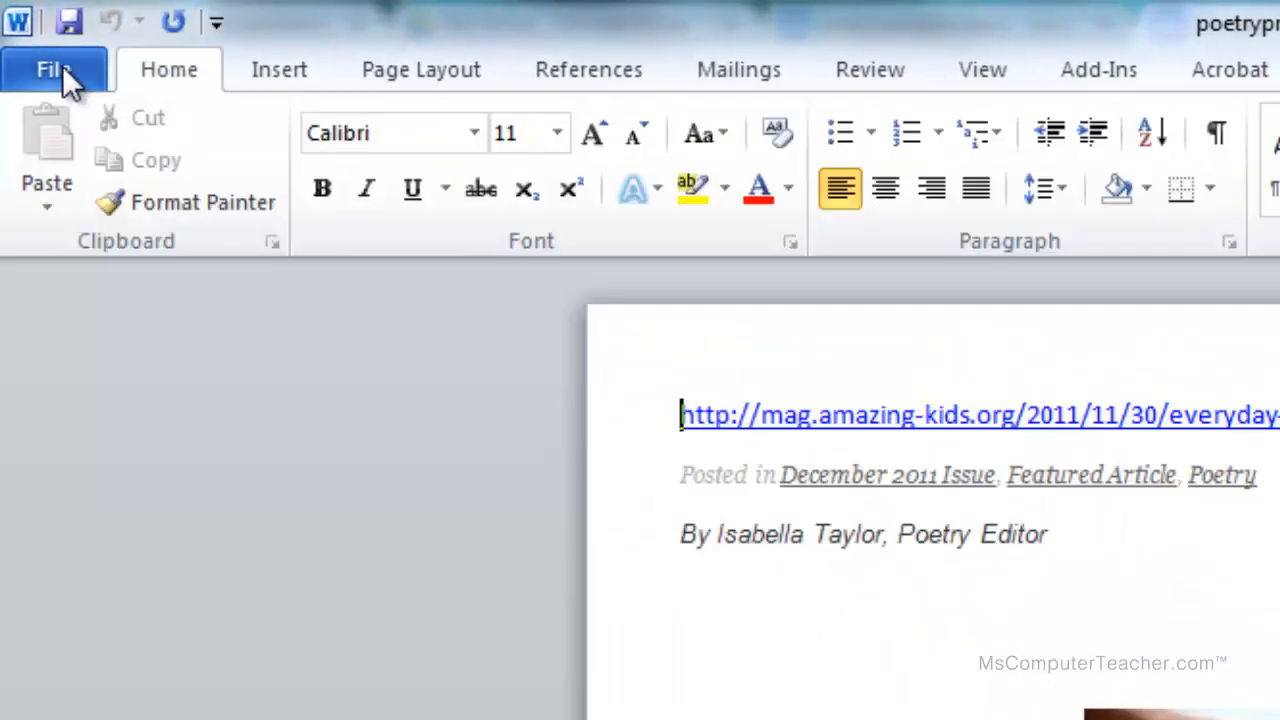
- In Word, set up saving the poetryproject document as a PDF, and cancel without saving
left_click(62, 65)
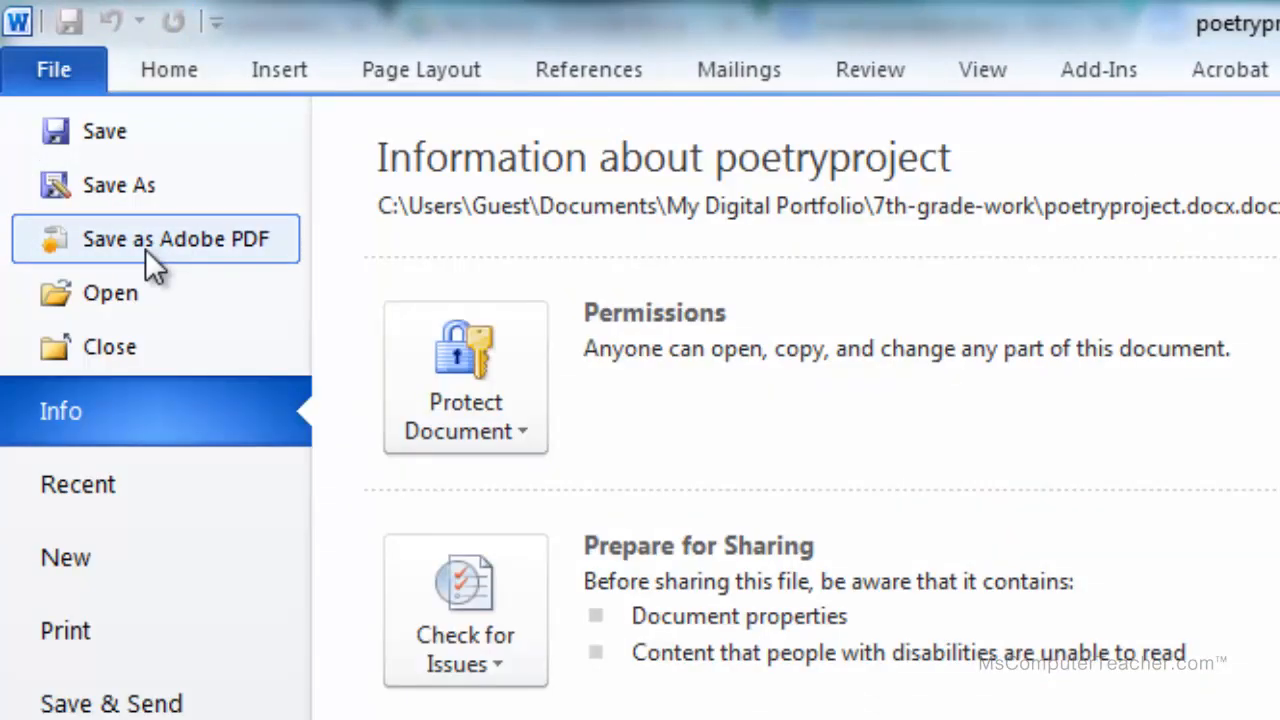
left_click(119, 186)
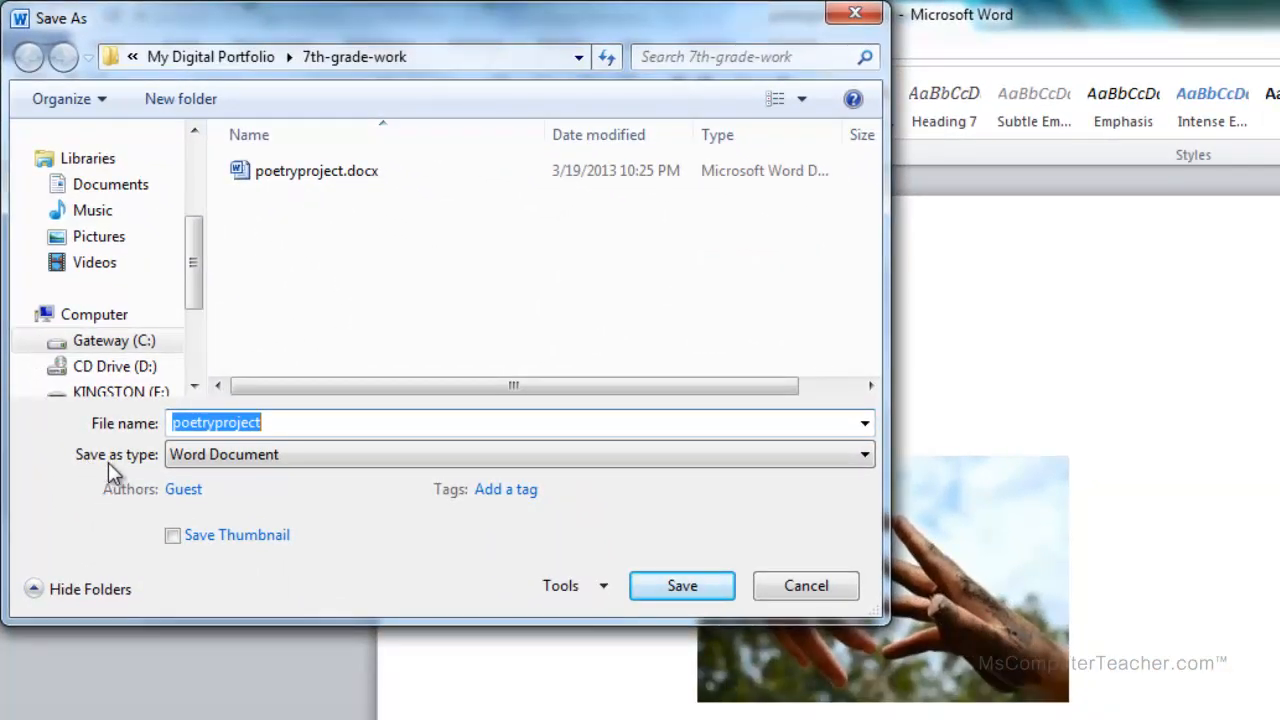
left_click(866, 454)
left_click(530, 591)
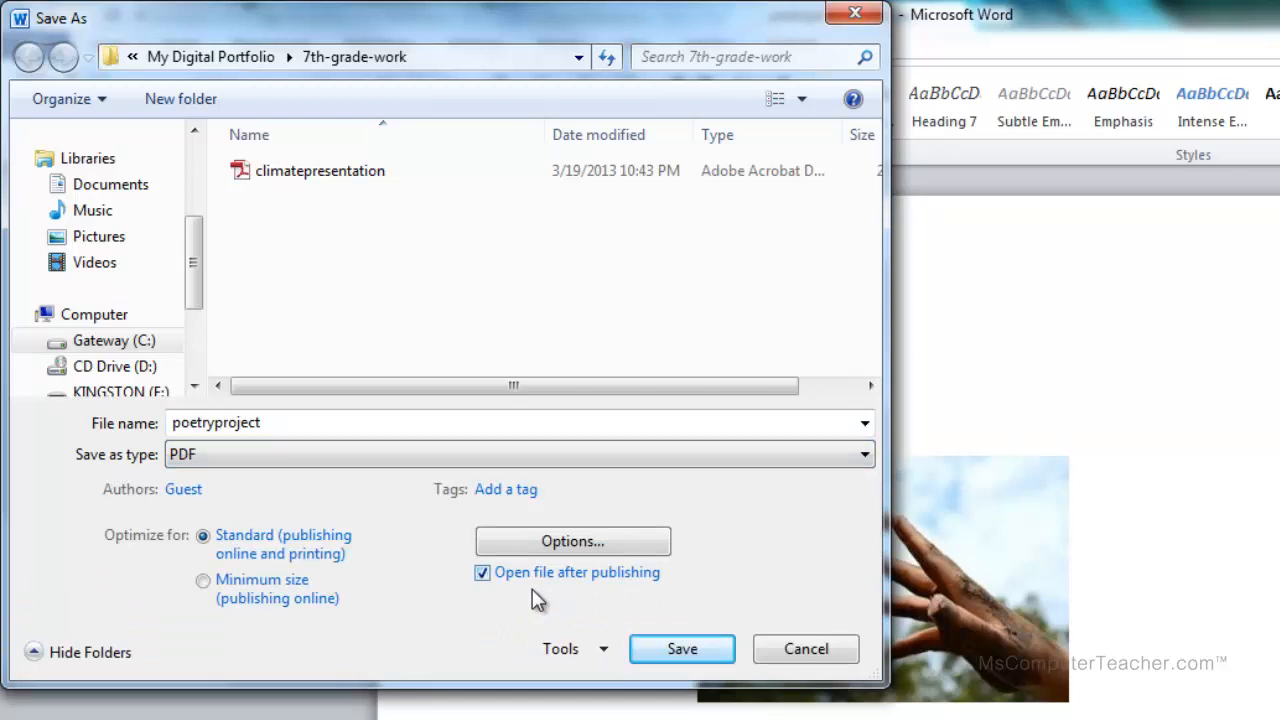
left_click(780, 649)
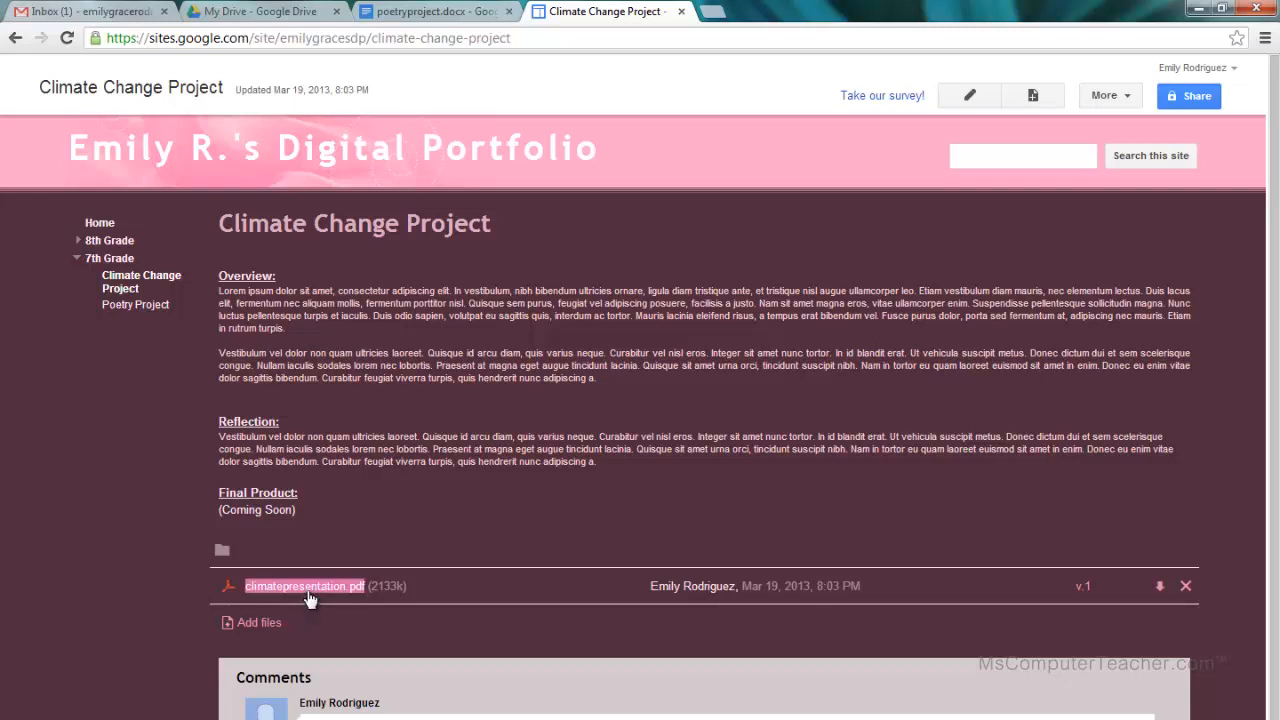
- Edit the Climate Change Project page and delete the "(Coming Soon)" text under Final Product
left_click(982, 100)
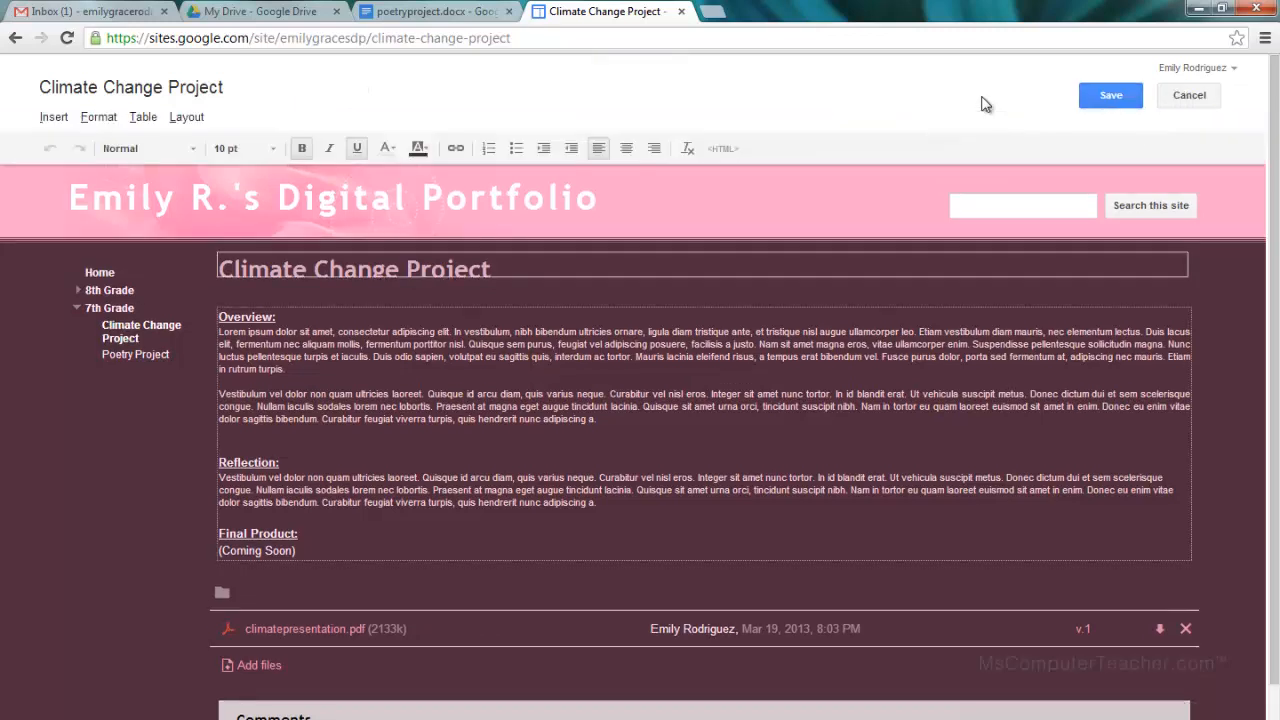
left_click_drag(312, 550, 201, 551)
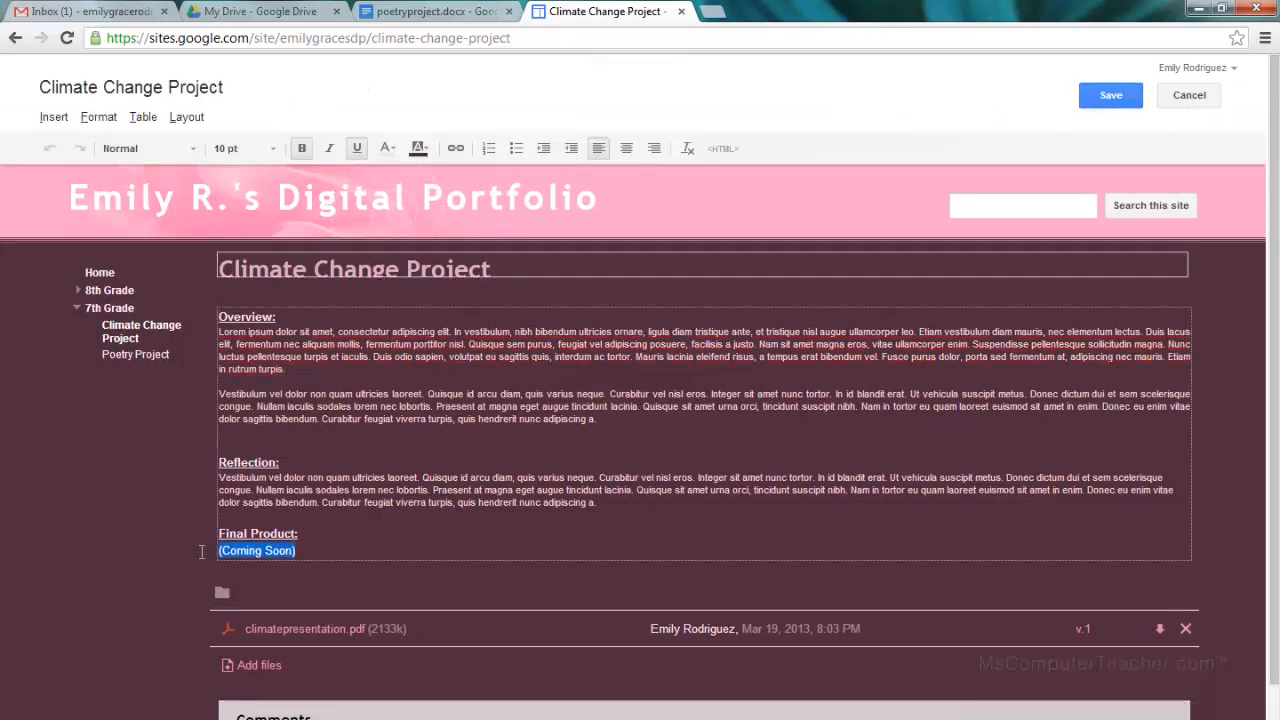
key("Delete")
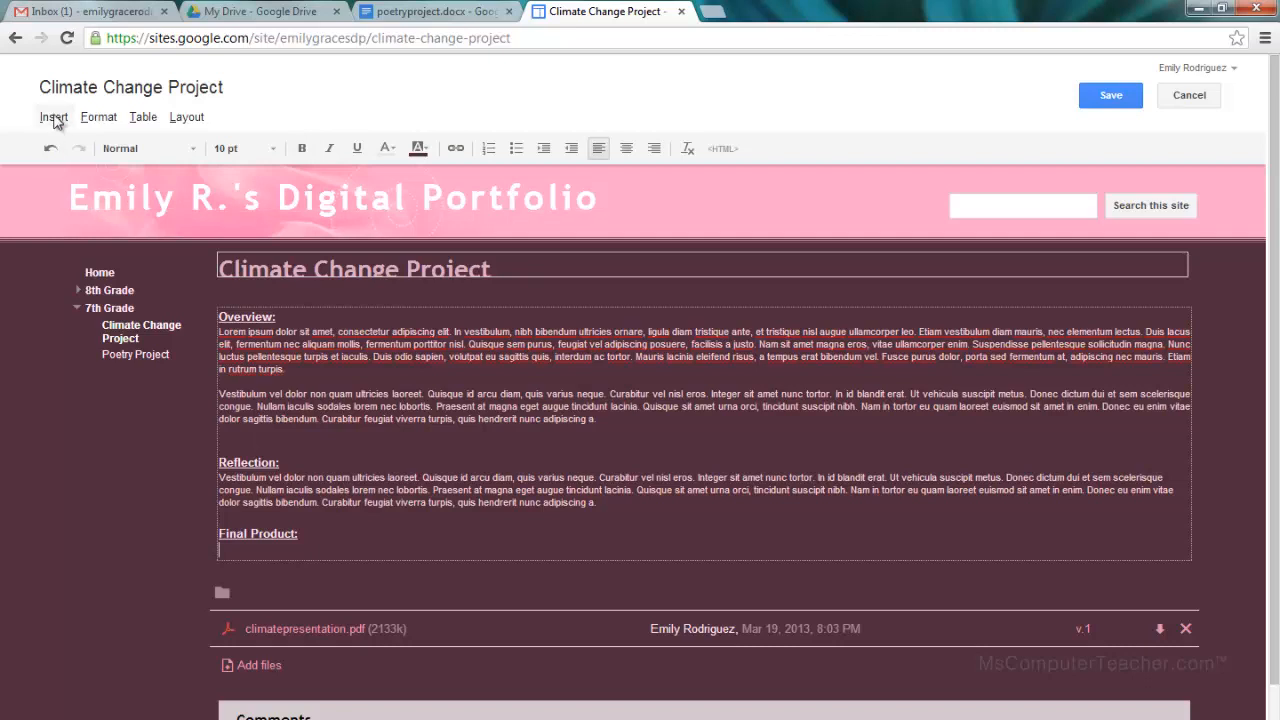
- Look through the Google Docs documents offered for insertion under Final Product, and close the picker without inserting one
left_click(53, 118)
left_click(328, 293)
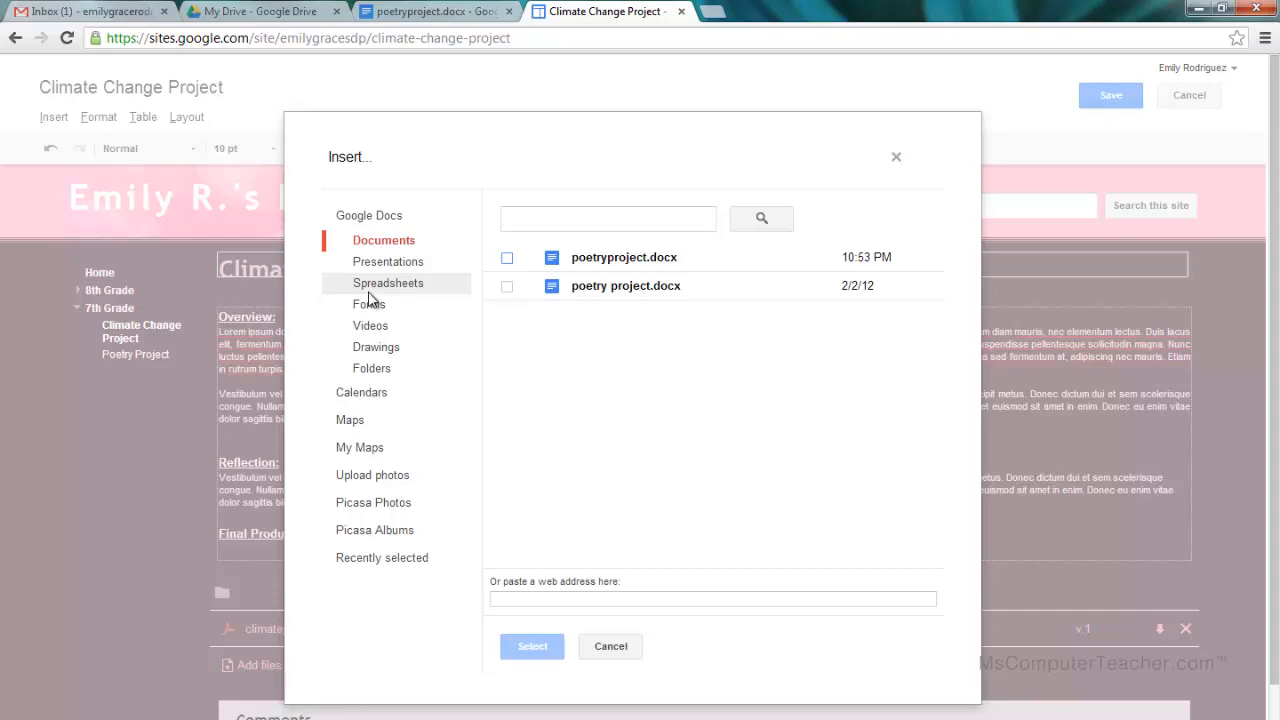
left_click(609, 646)
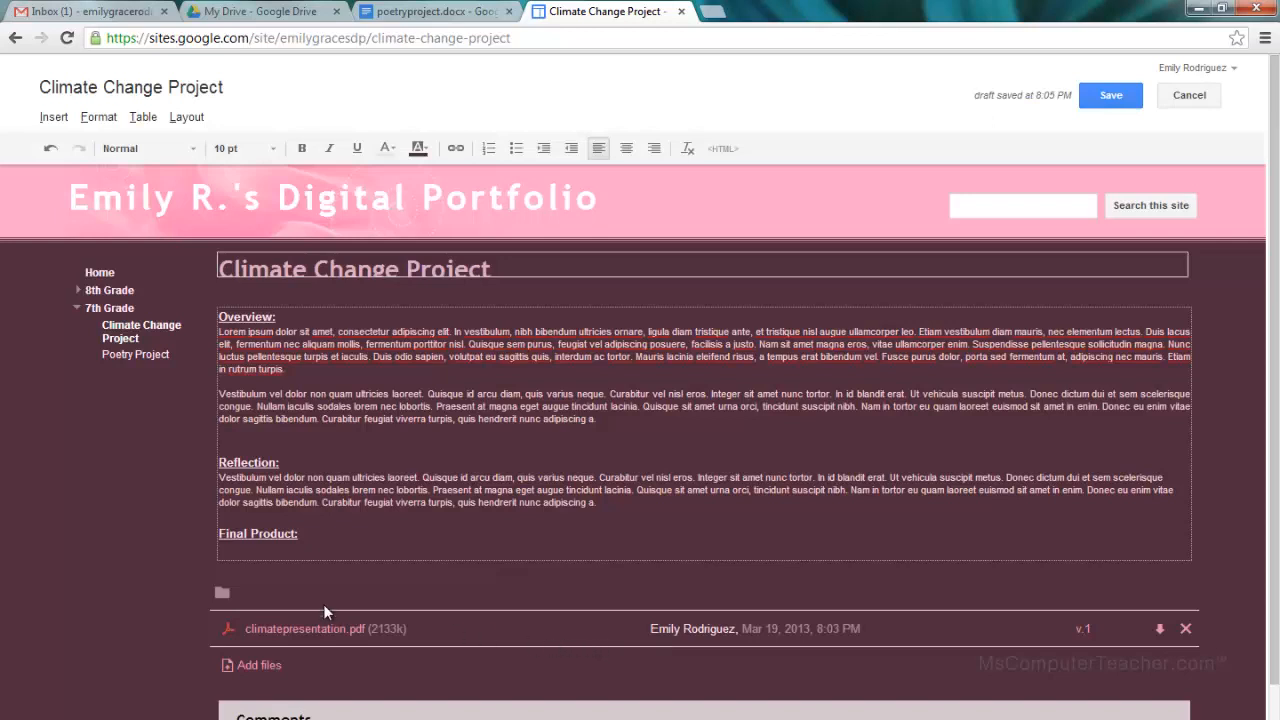
double_click(332, 633)
- Open the 8th Grade Project page for editing and add the text "See my website here." to its body
left_click(79, 289)
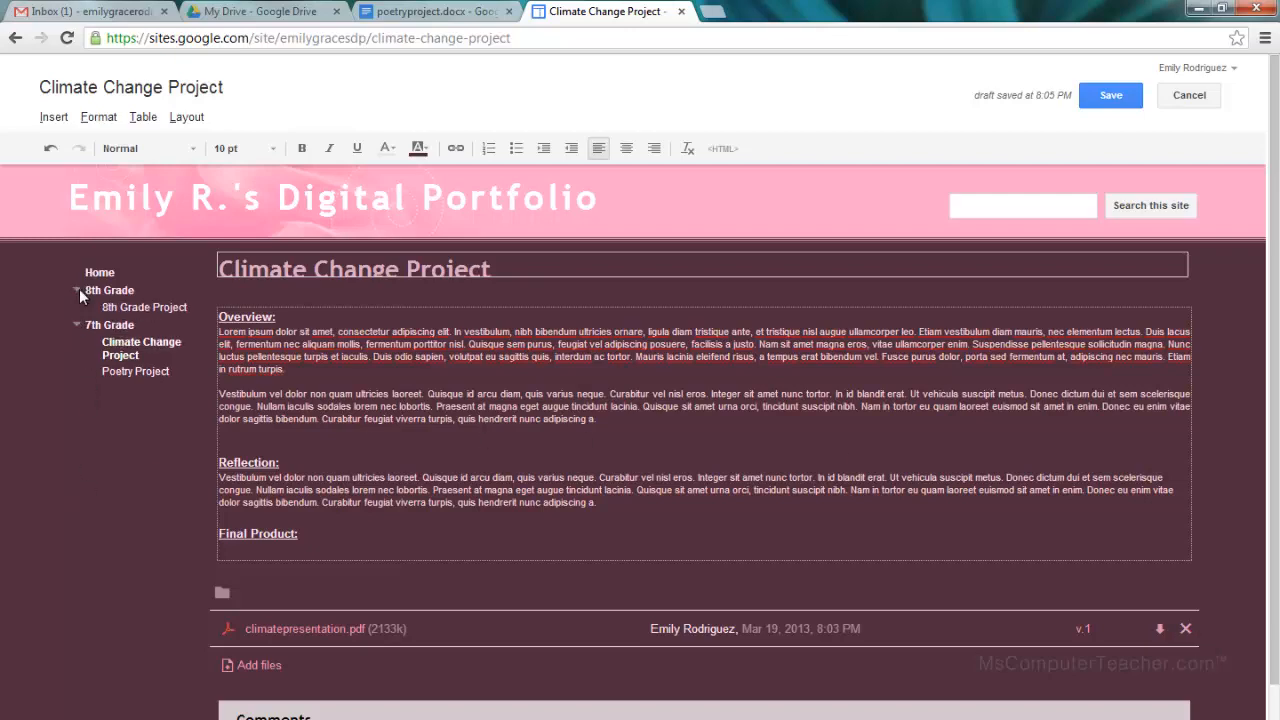
left_click(126, 309)
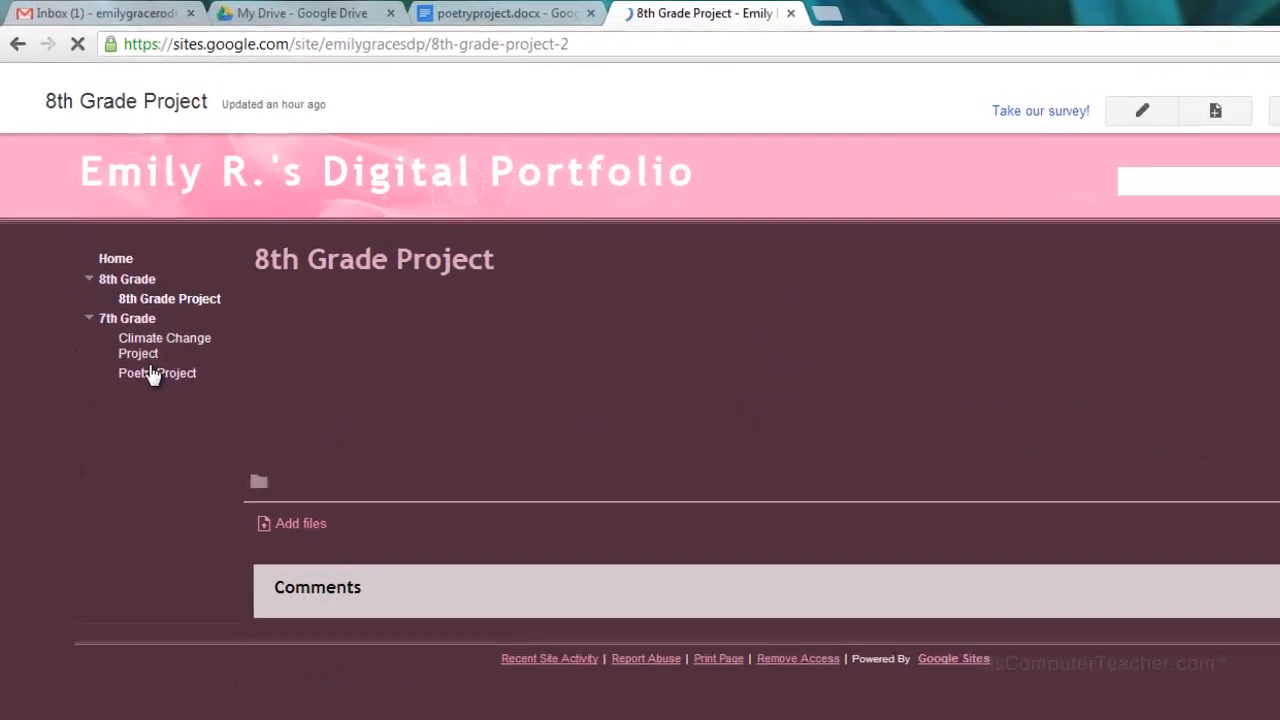
left_click(1162, 112)
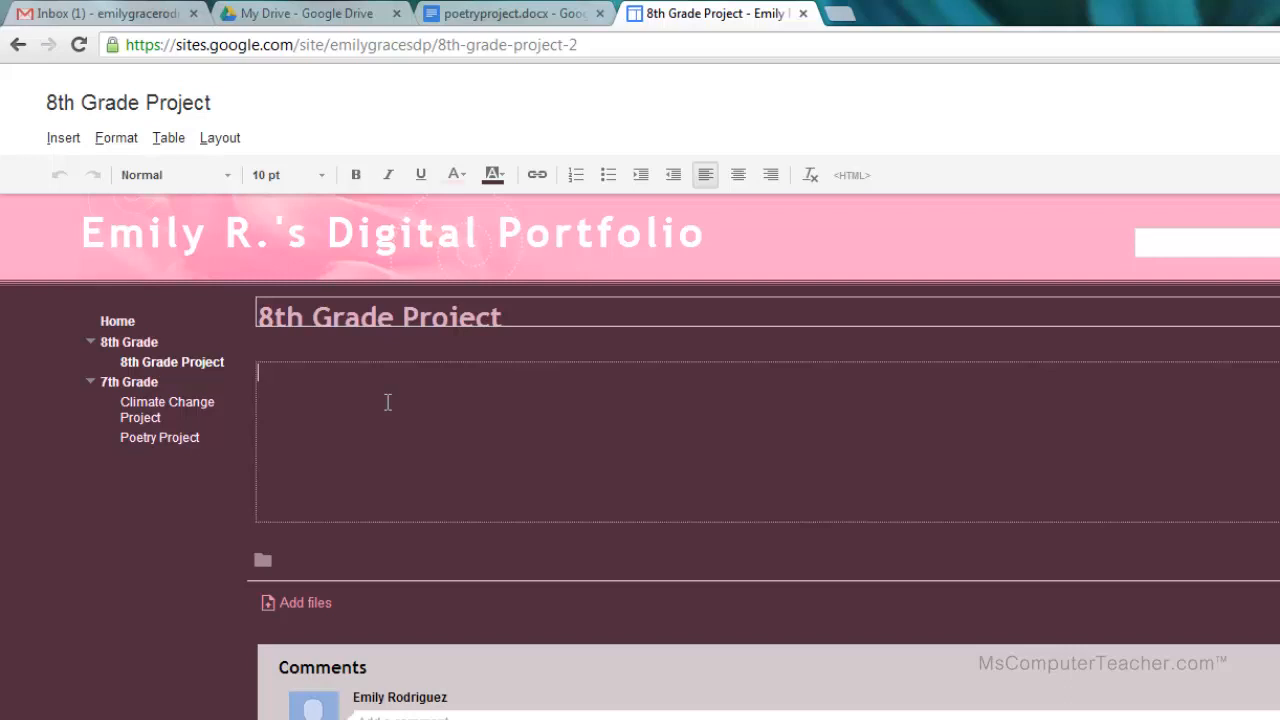
type("See my website here.")
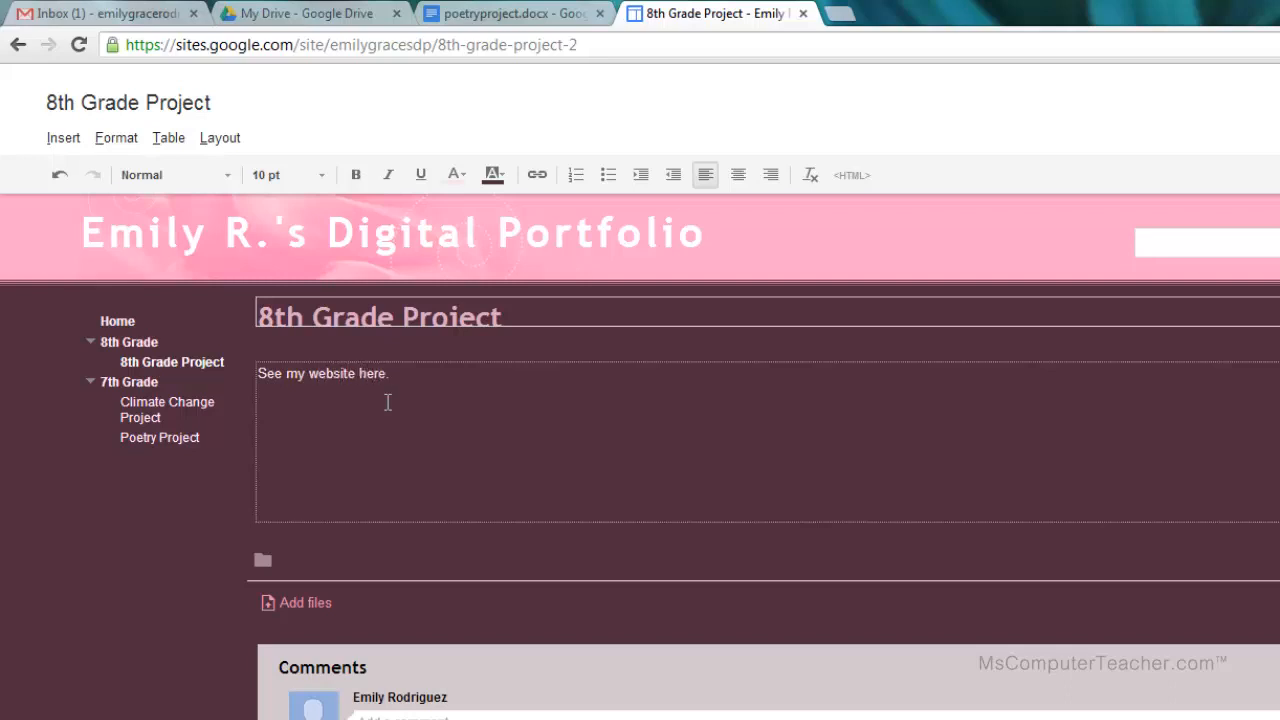
left_click_drag(359, 373, 387, 376)
left_click(537, 178)
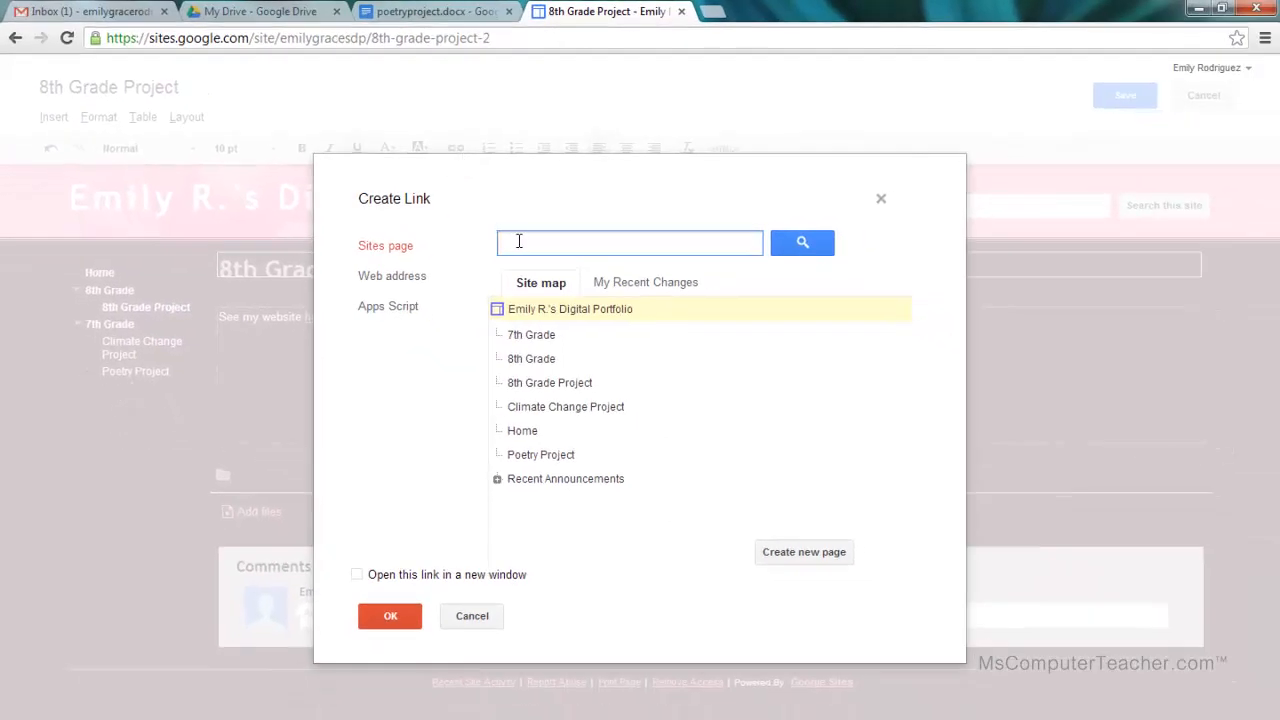
left_click(406, 286)
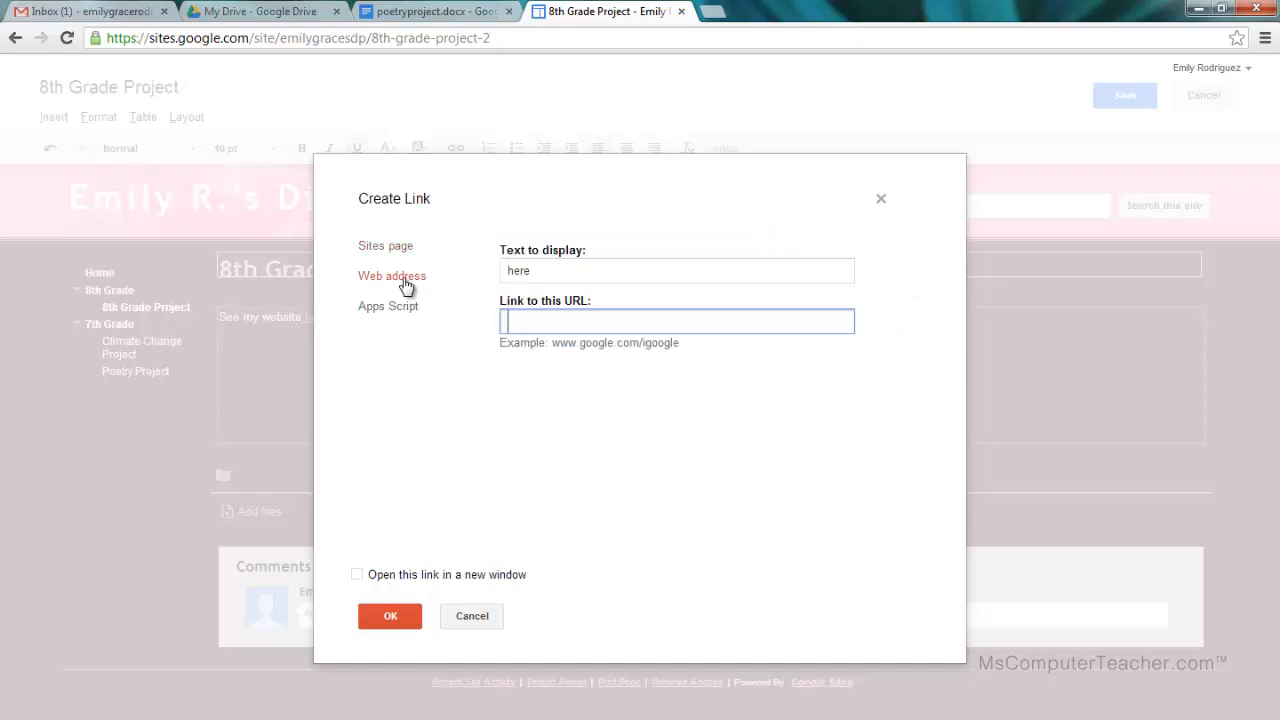
left_click(381, 250)
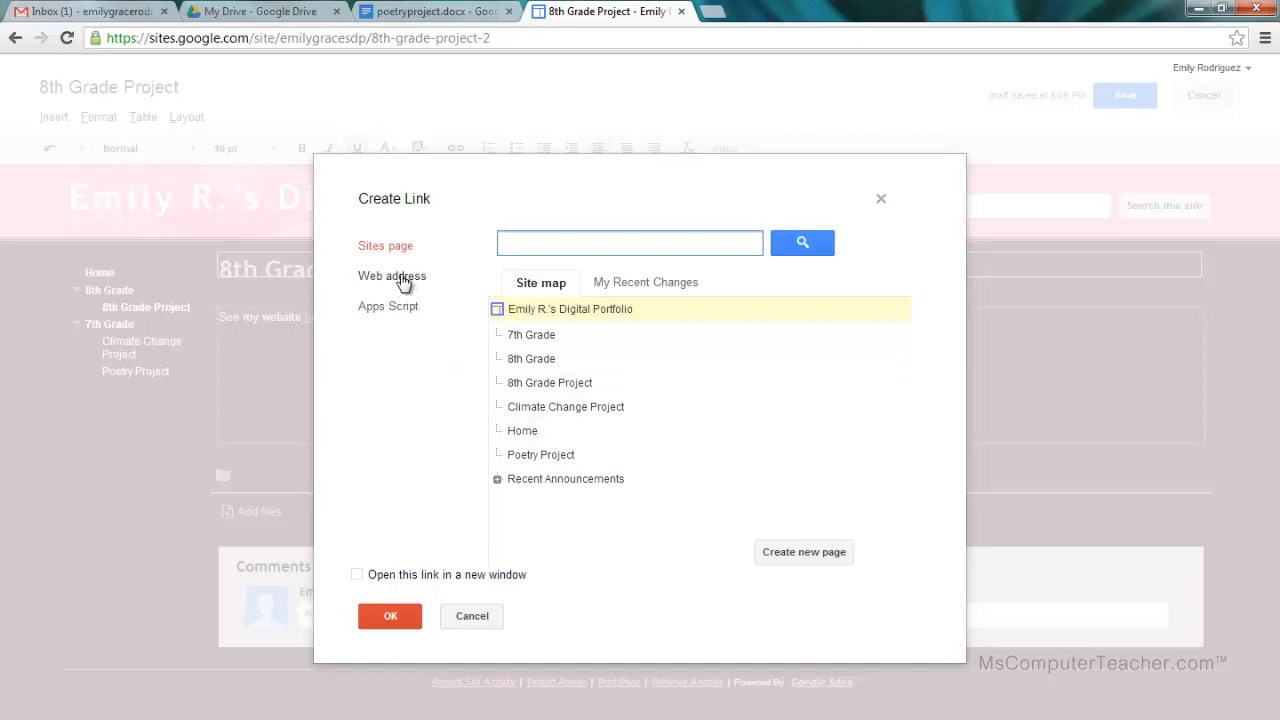
left_click(401, 280)
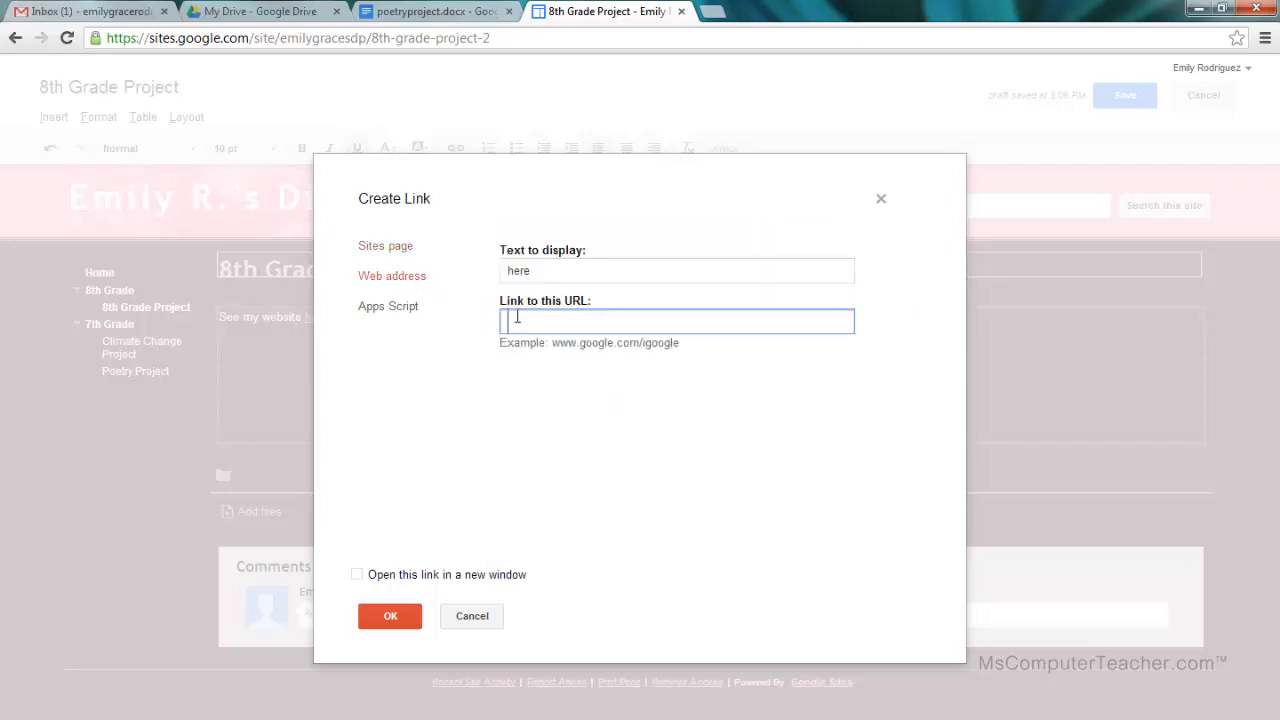
type("www.mscomputerteacher.com")
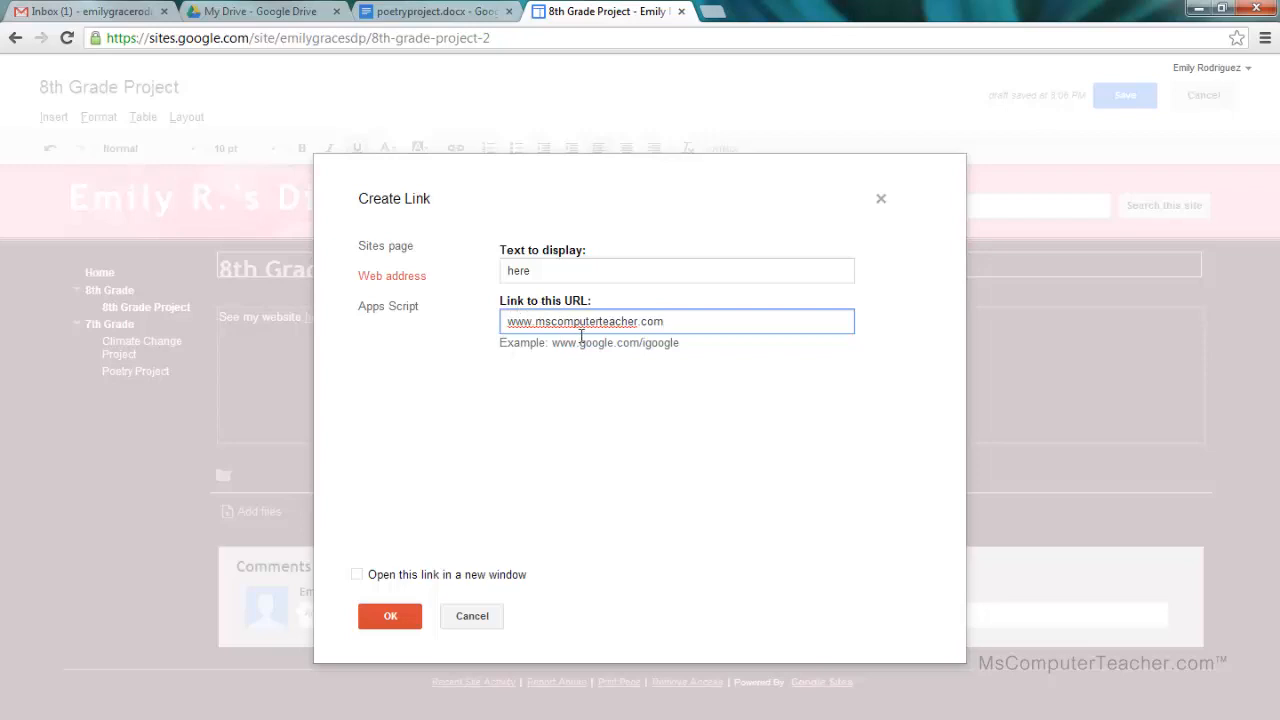
- Make the web address link open in a new window and confirm it
left_click(401, 310)
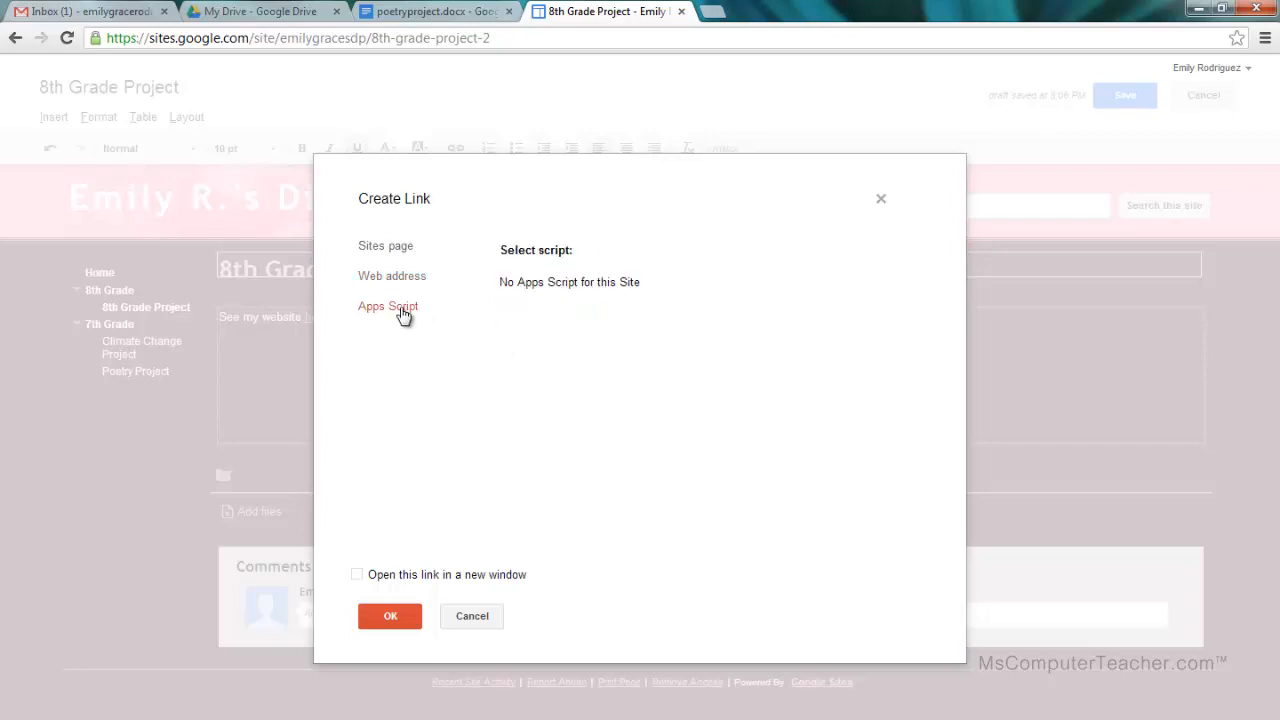
left_click(404, 282)
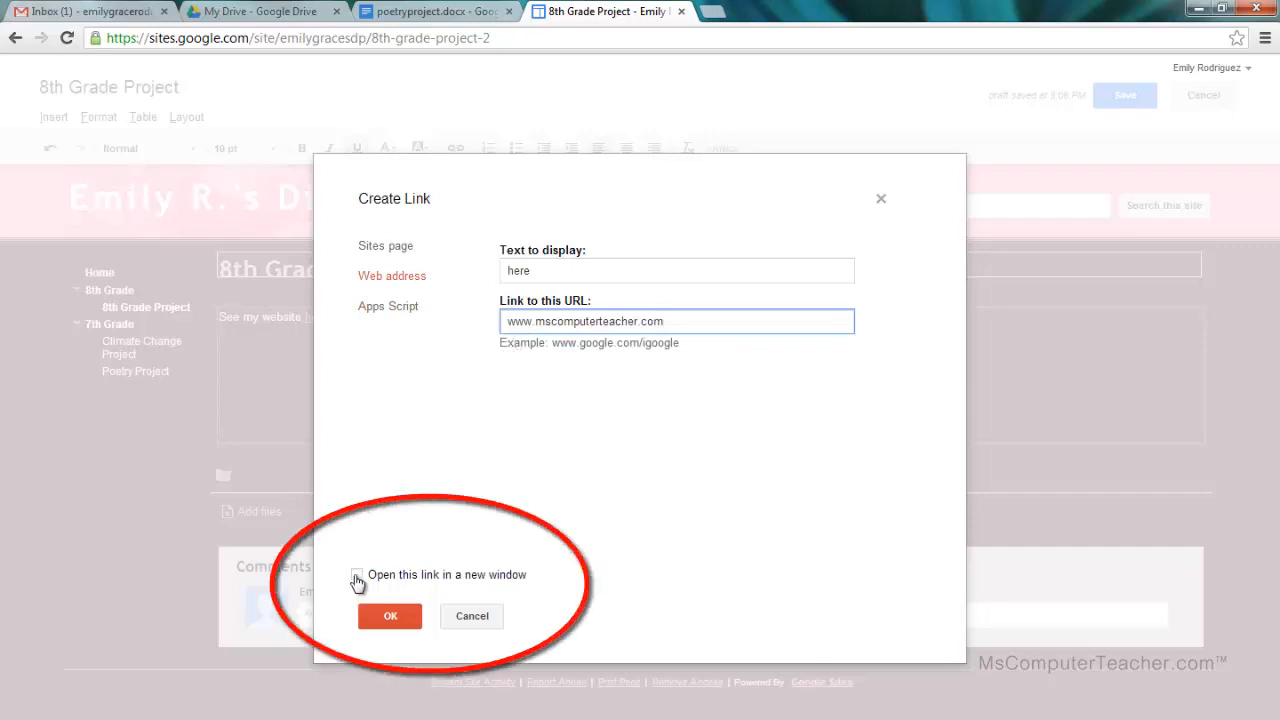
left_click(357, 576)
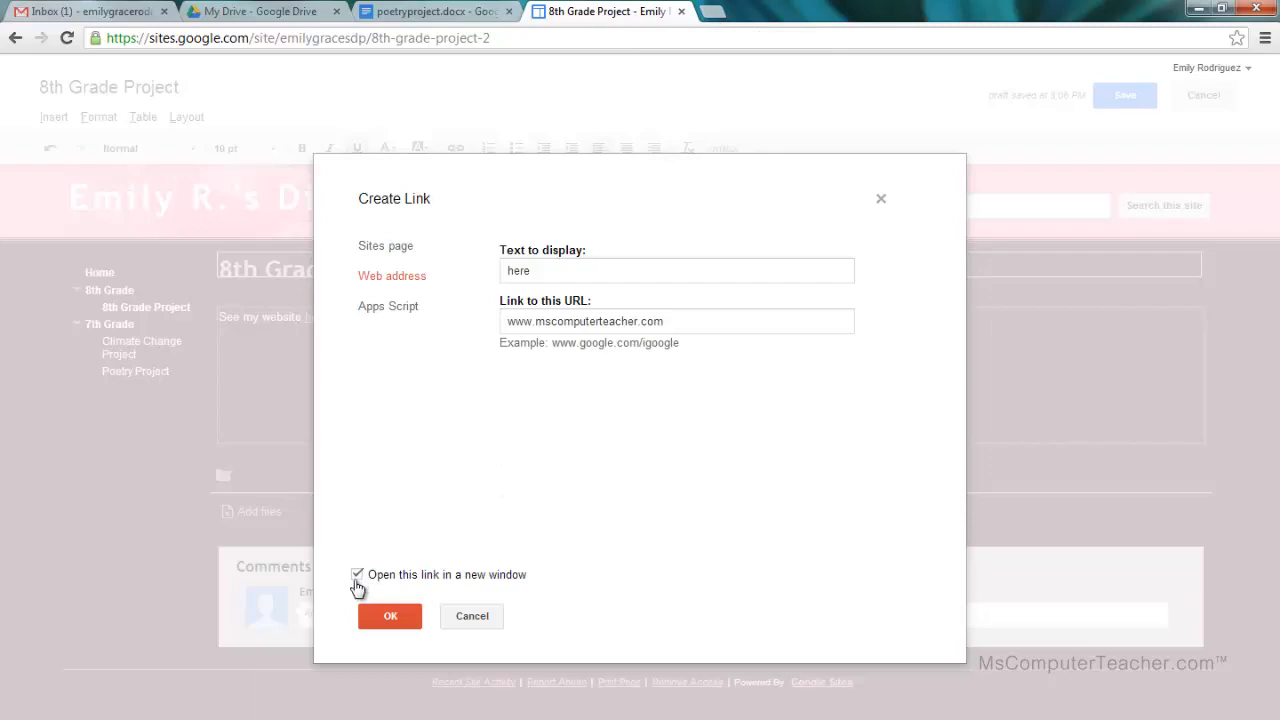
left_click(388, 624)
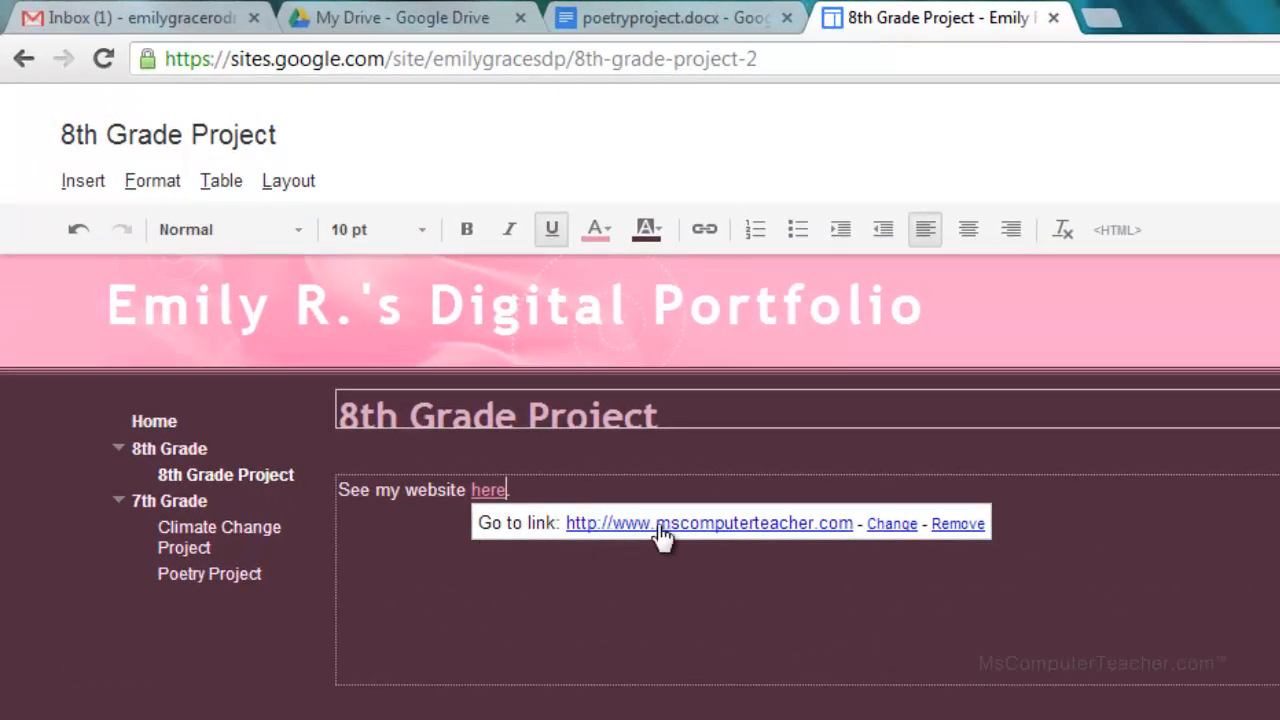
- Open the "here" link for changing, and place the text cursor on the blank line below the sentence
left_click(891, 524)
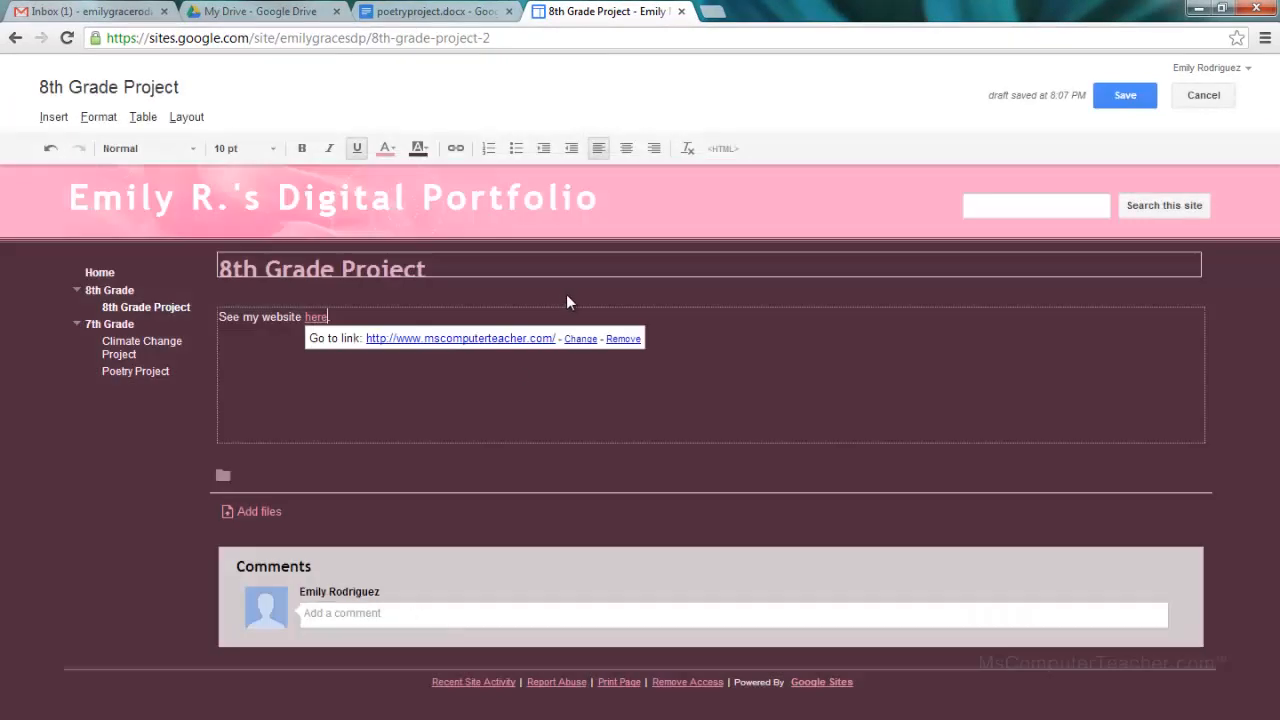
left_click(517, 383)
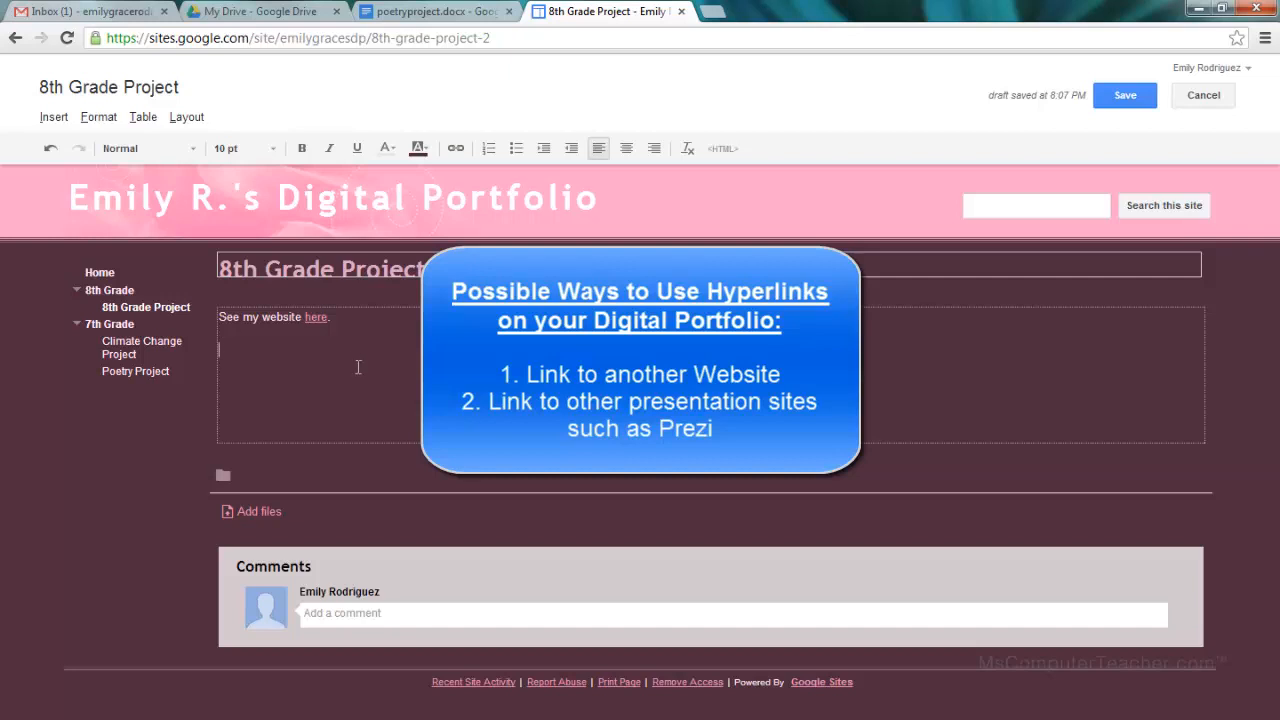
left_click(226, 351)
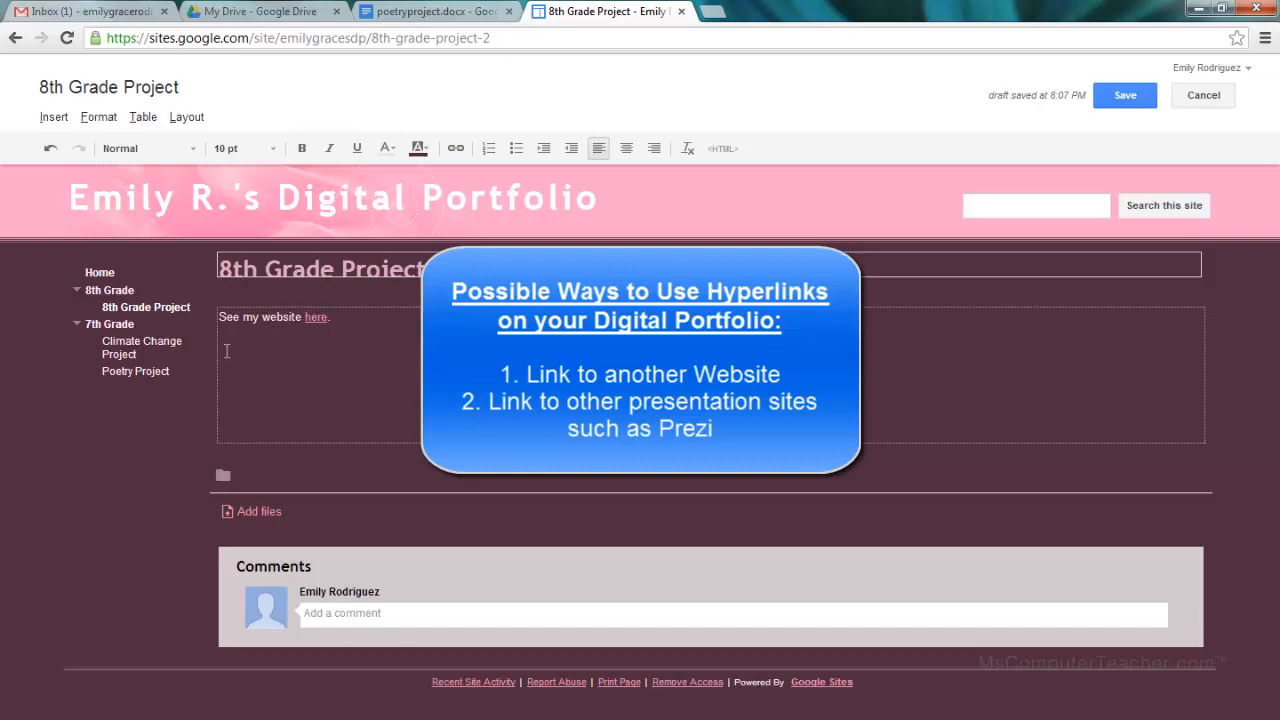
- Save the 8th Grade Project page with its linked sentence
double_click(326, 319)
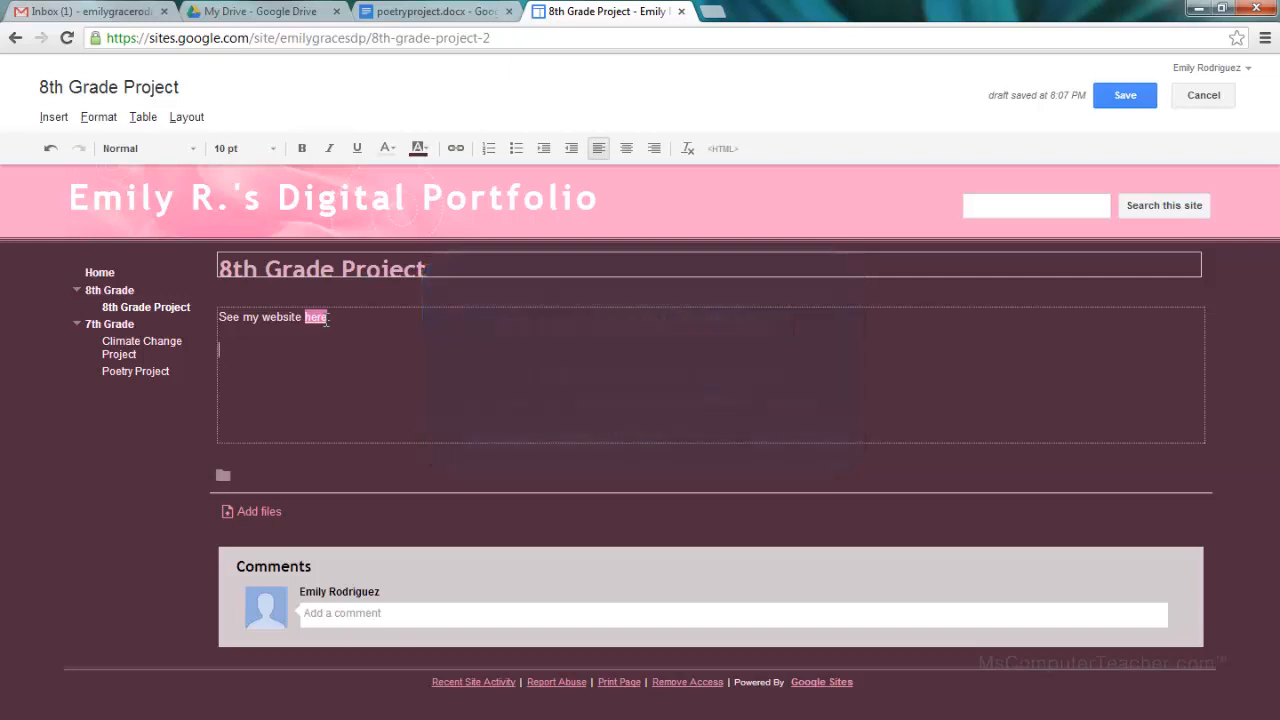
left_click(328, 338)
left_click(1121, 100)
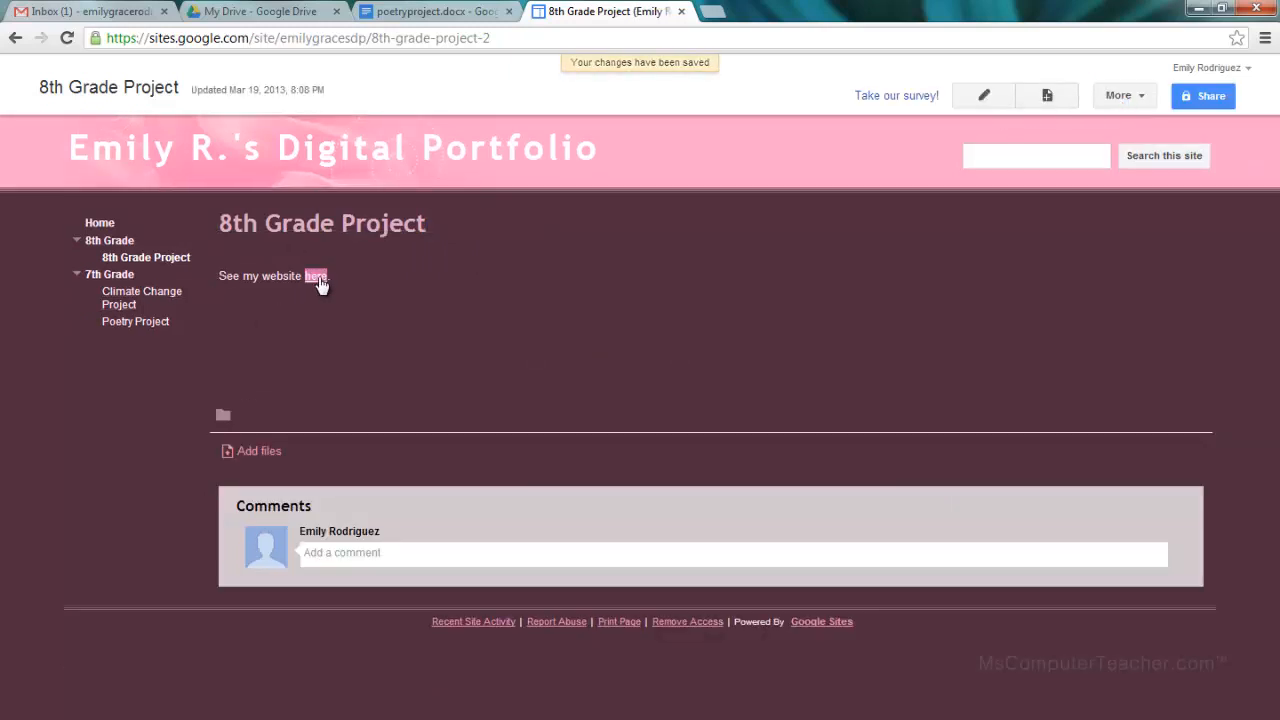
- Visit the Climate Change Project page, and look through the Poetry Project page with its embedded document
left_click(128, 305)
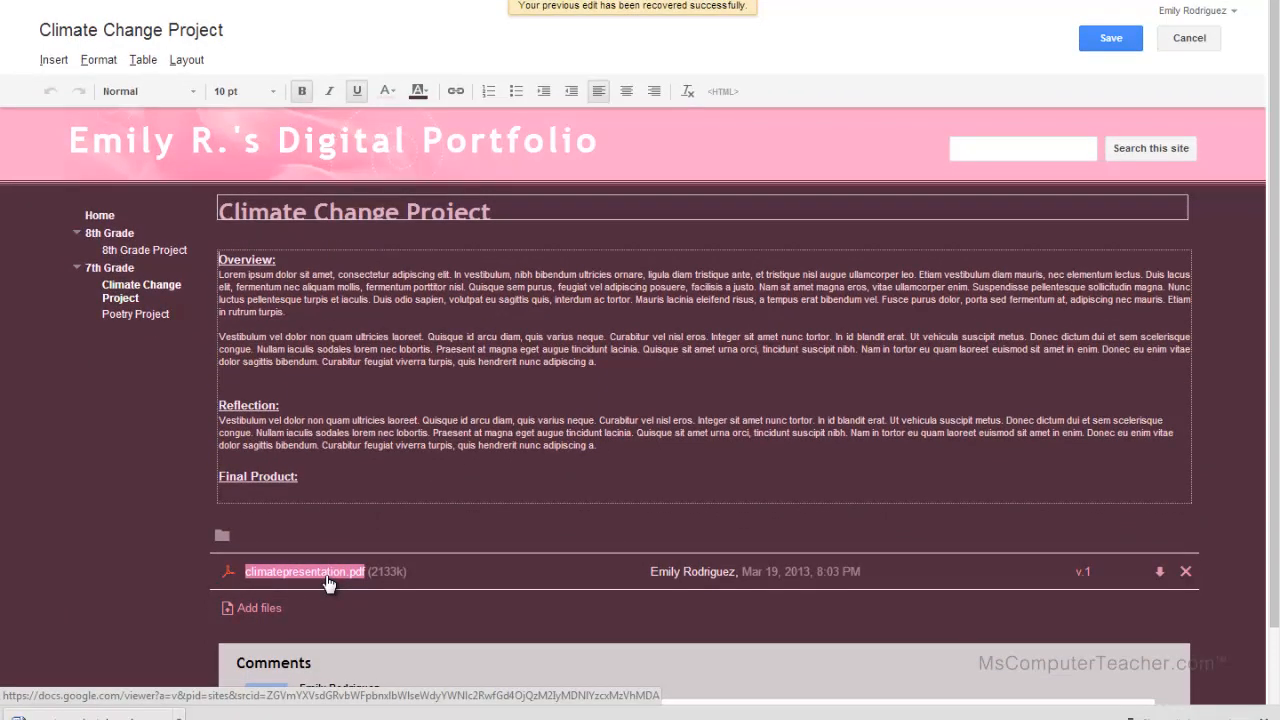
left_click(152, 316)
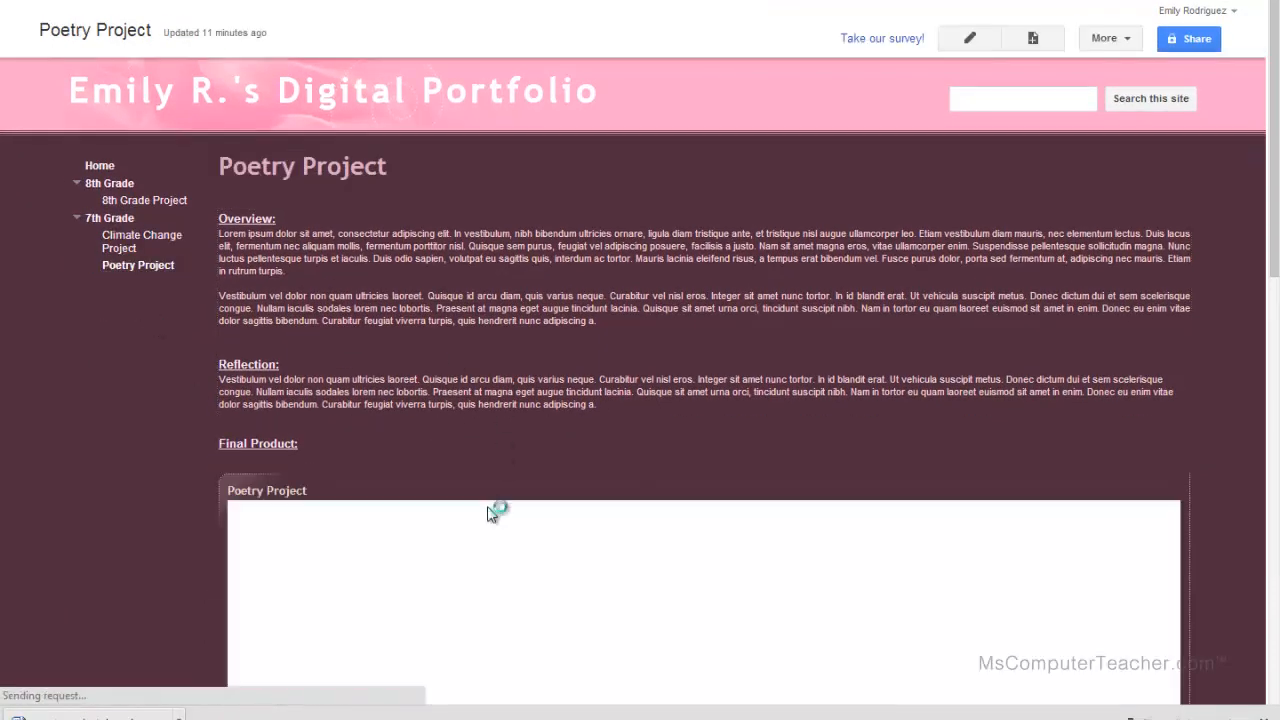
scroll(590, 533, "down", 5)
scroll(617, 537, "up", 6)
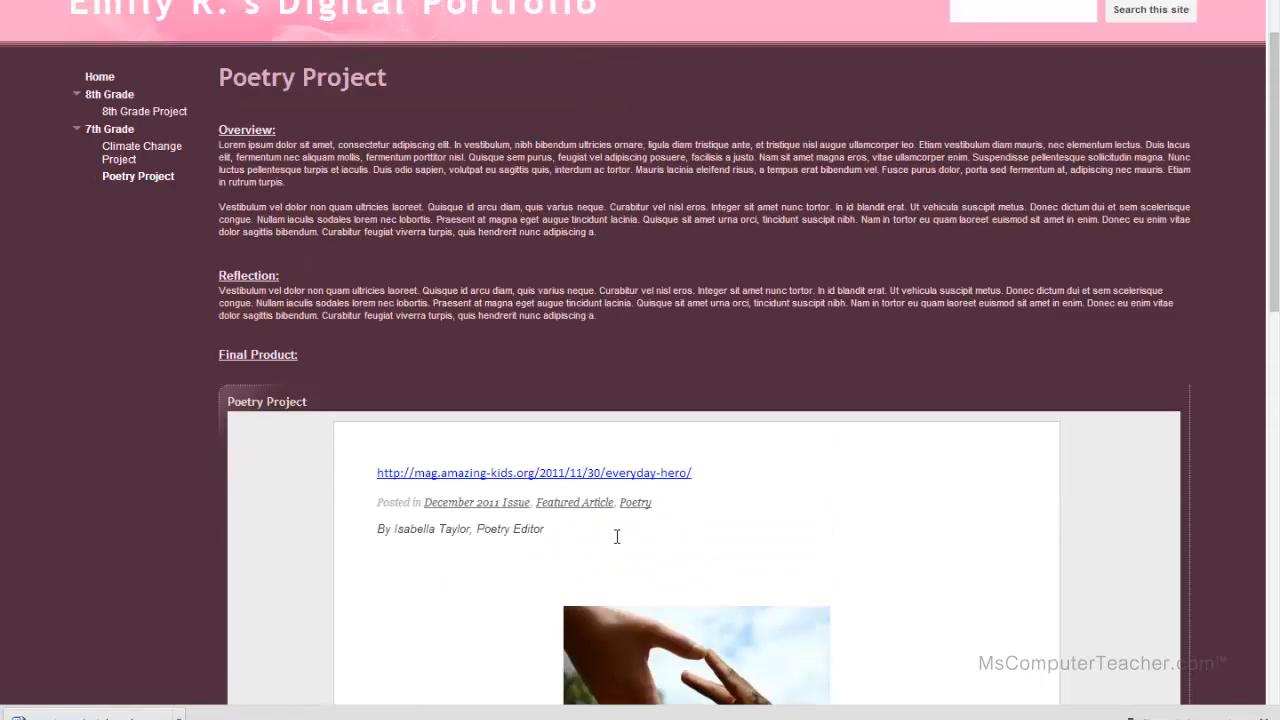
- Return to the Climate Change Project page, open it for editing and save it
left_click(120, 250)
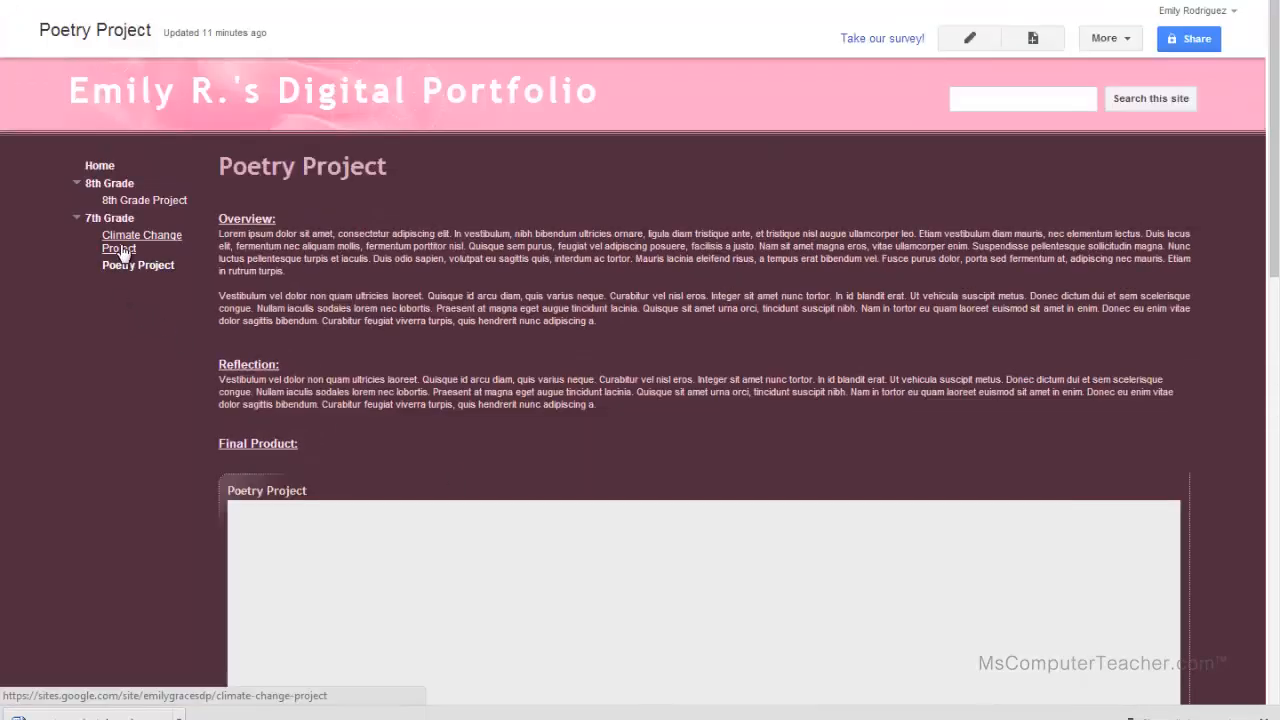
key("e")
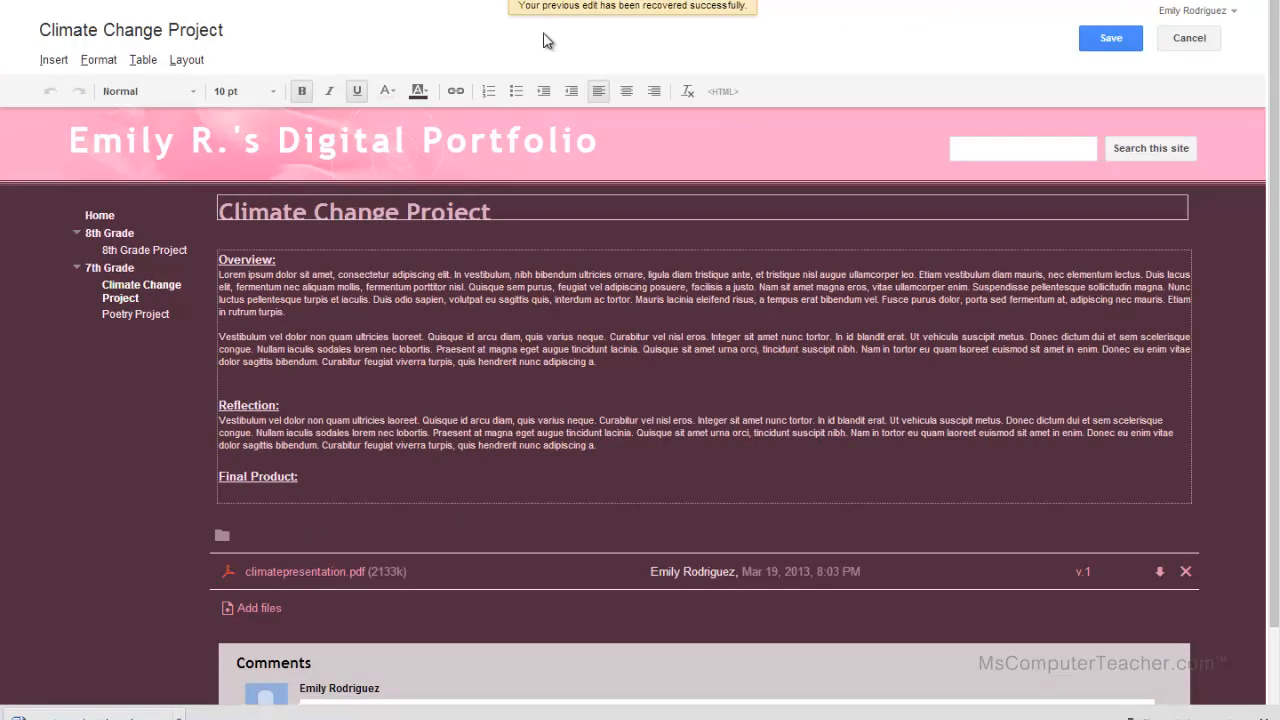
left_click(1107, 40)
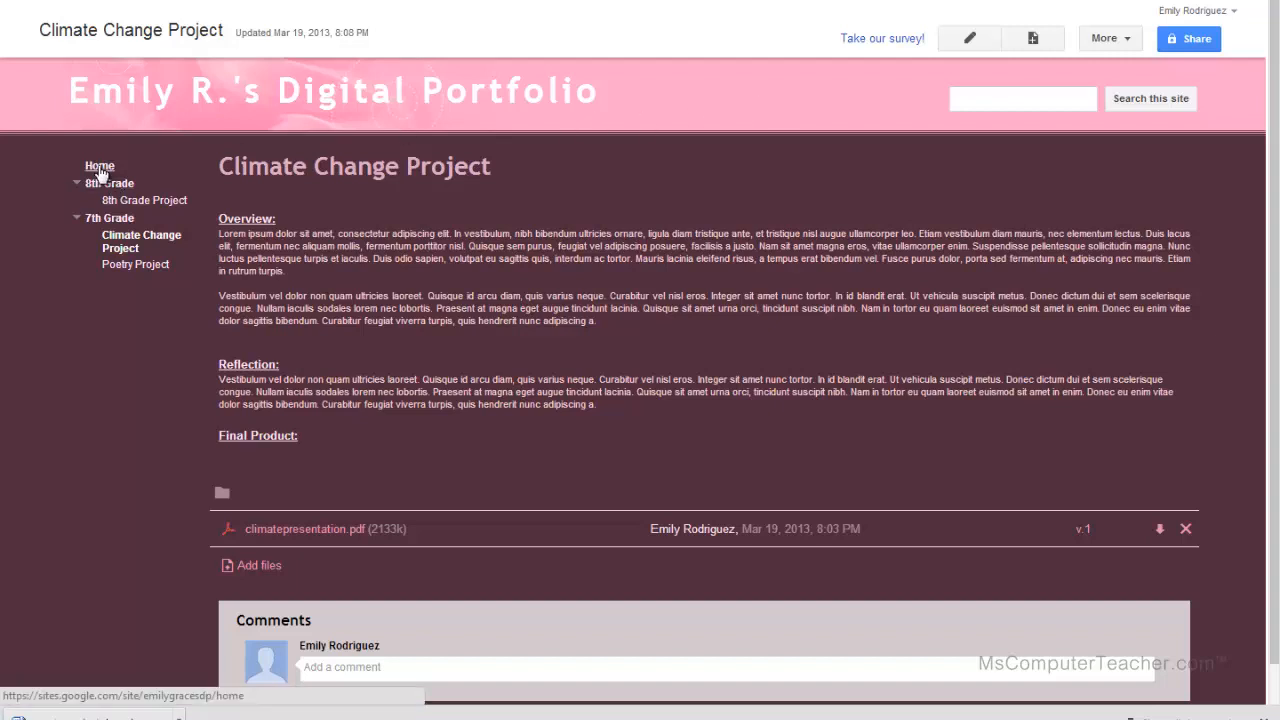
- Look over the saved Climate Change Project page and go to the portfolio's Home page
scroll(456, 342, "down", 1)
scroll(459, 342, "up", 1)
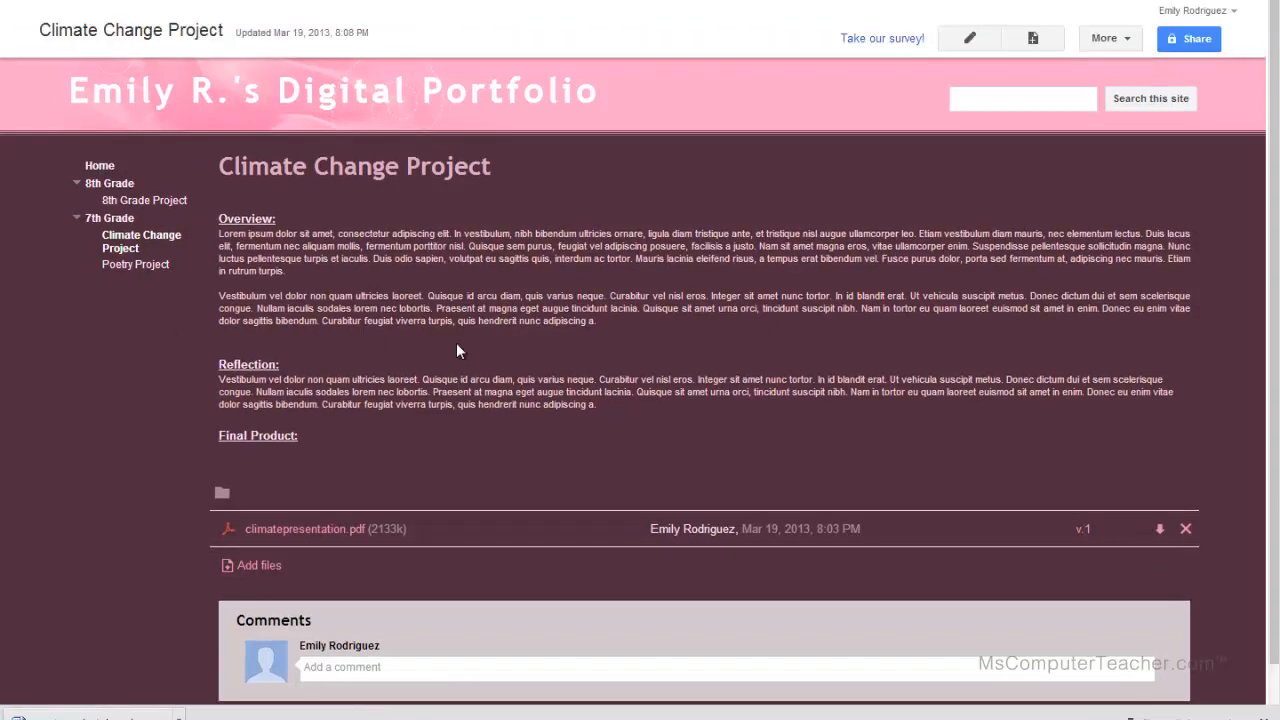
left_click(101, 167)
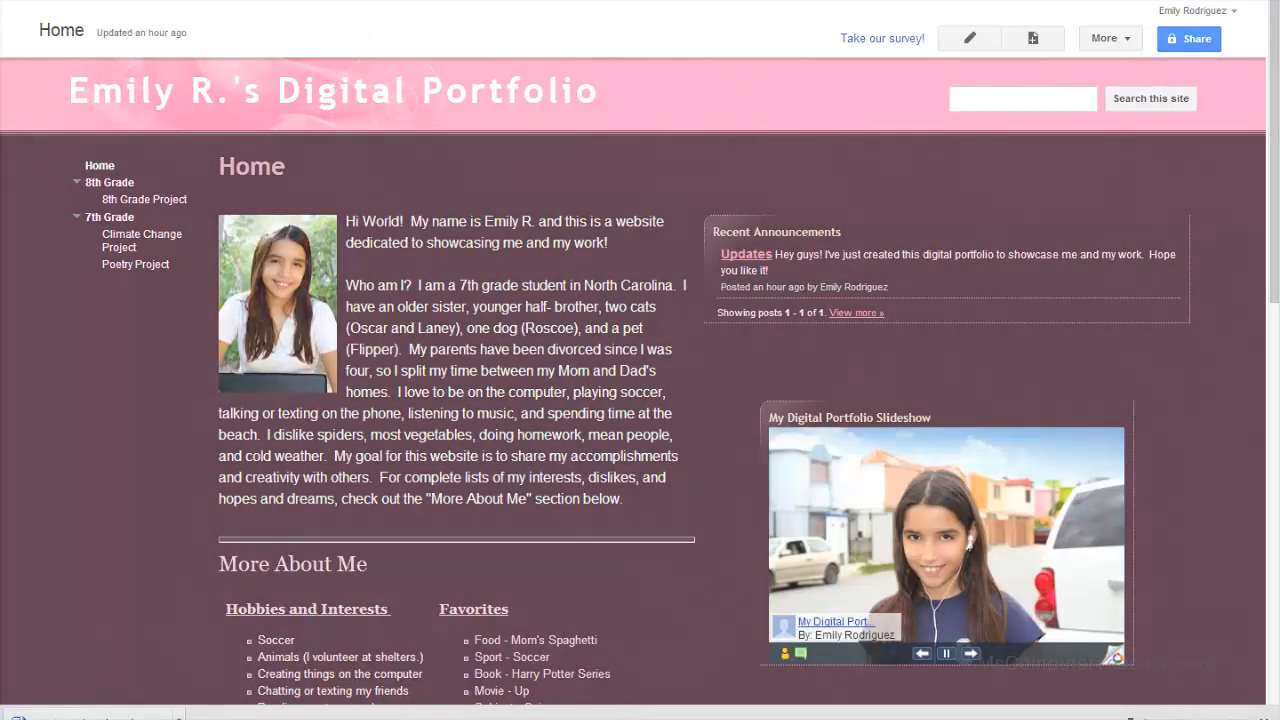